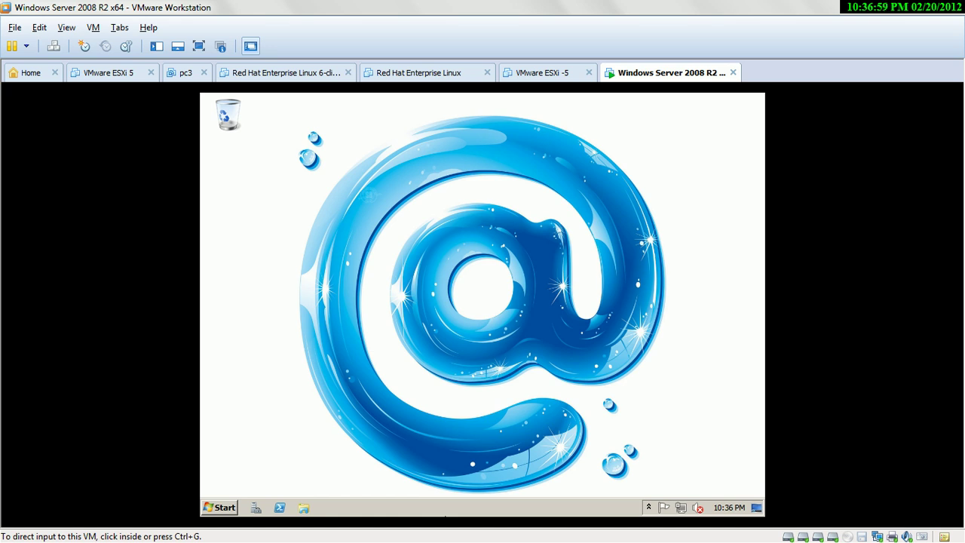
Step: Open Disk Management by running diskmgmt.msc and maximize its window
{"action": "left_click", "coordinate": [223, 508]}
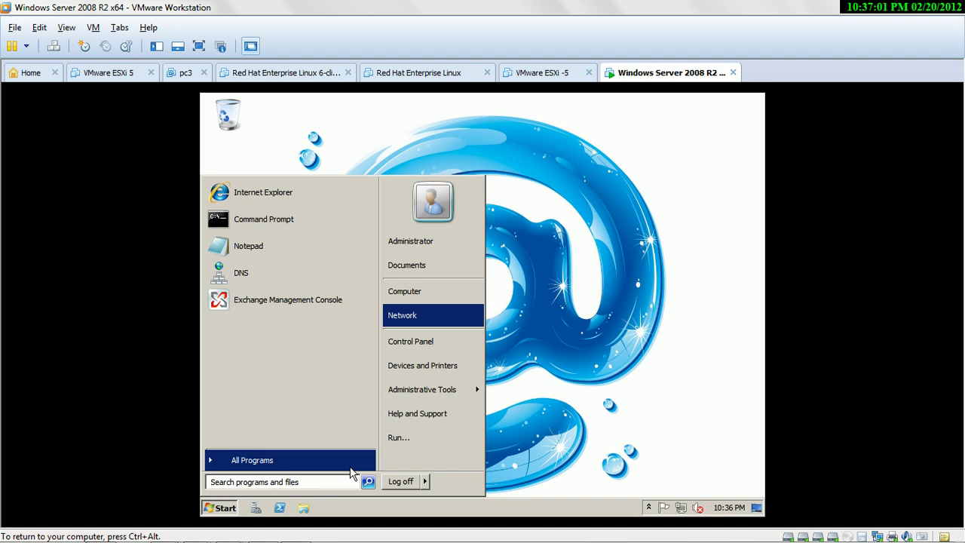
{"action": "left_click", "coordinate": [420, 439]}
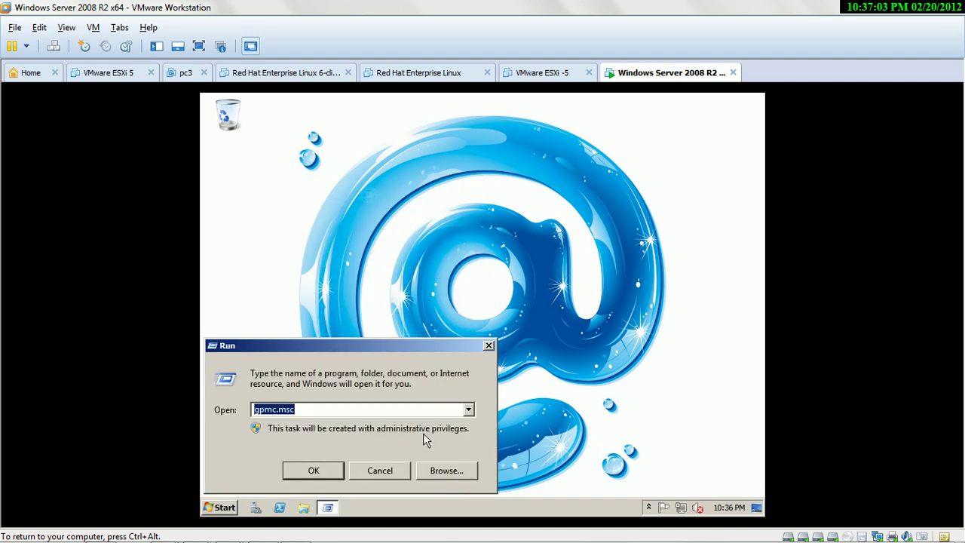
{"action": "type", "text": "di"}
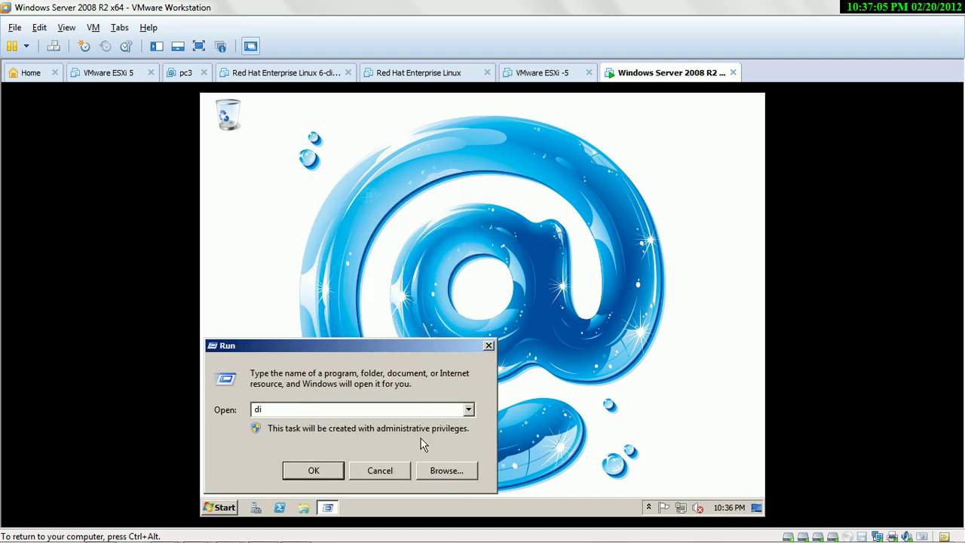
{"action": "type", "text": "skmgmt.msc"}
{"action": "key", "text": "Return"}
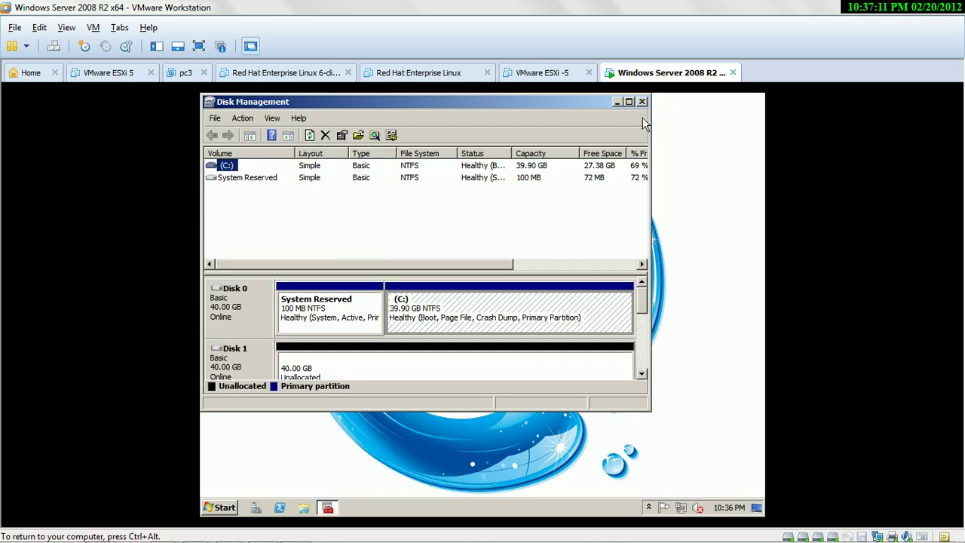
{"action": "left_click", "coordinate": [629, 102]}
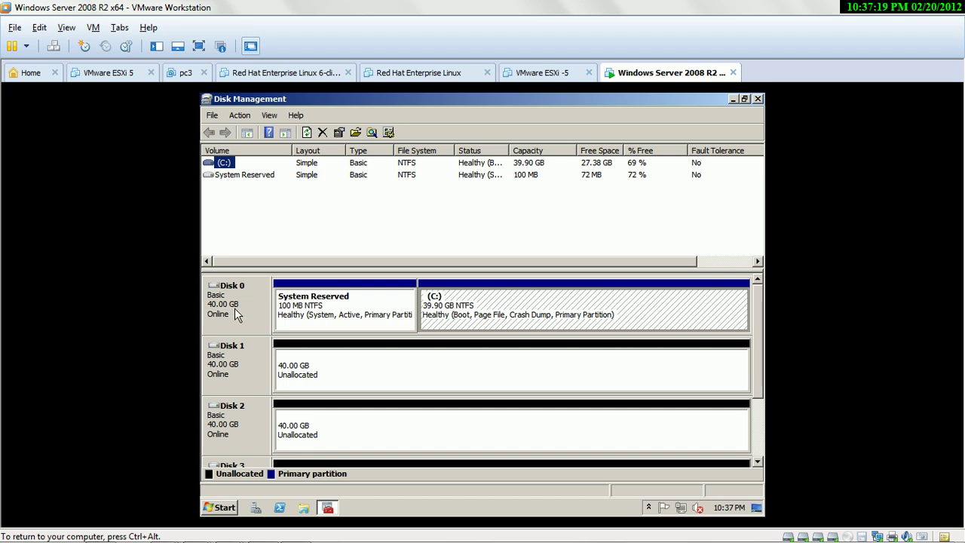
Step: Look over the attached disks and convert Disk 1, Disk 2 and Disk 3 to dynamic disks
{"action": "left_click", "coordinate": [239, 371]}
{"action": "left_click", "coordinate": [231, 425]}
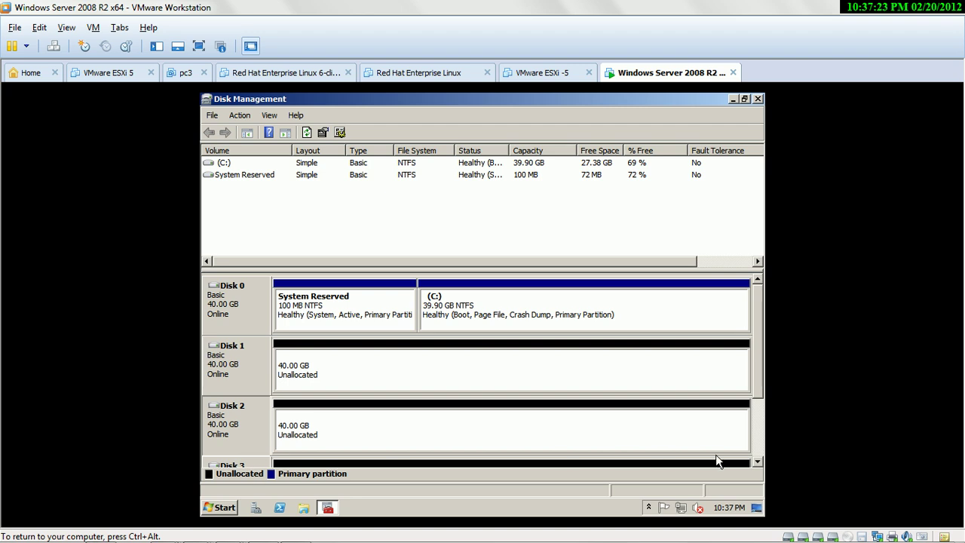
{"action": "left_click", "coordinate": [758, 461]}
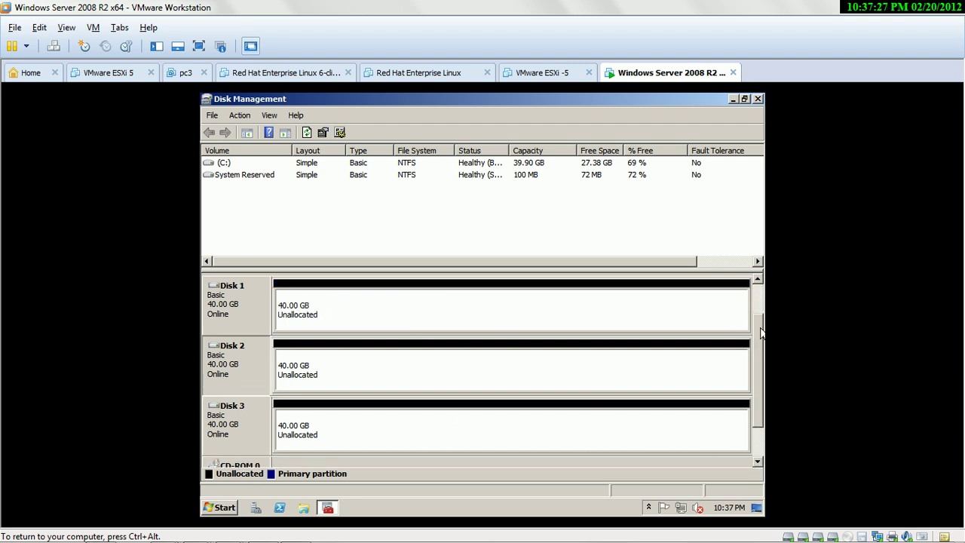
{"action": "left_click", "coordinate": [758, 300]}
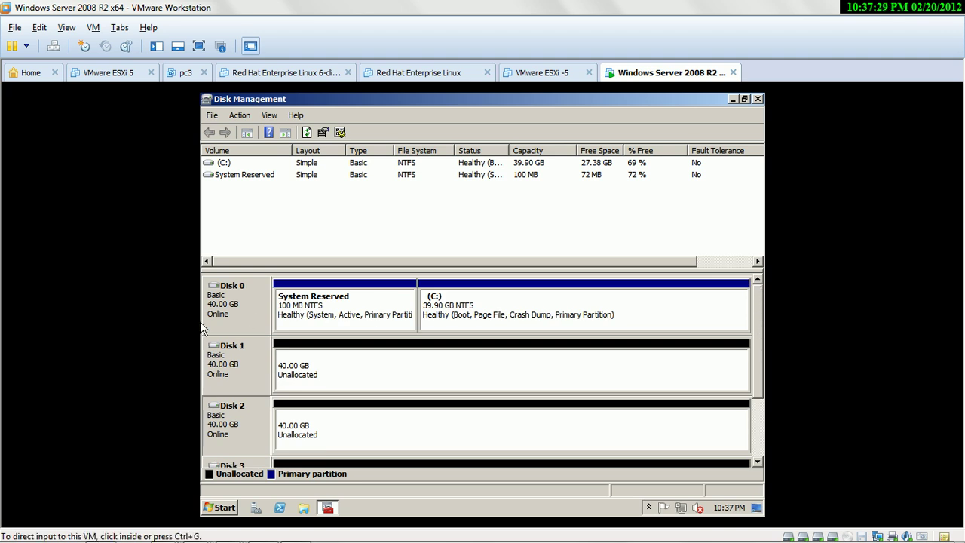
{"action": "left_click", "coordinate": [243, 335]}
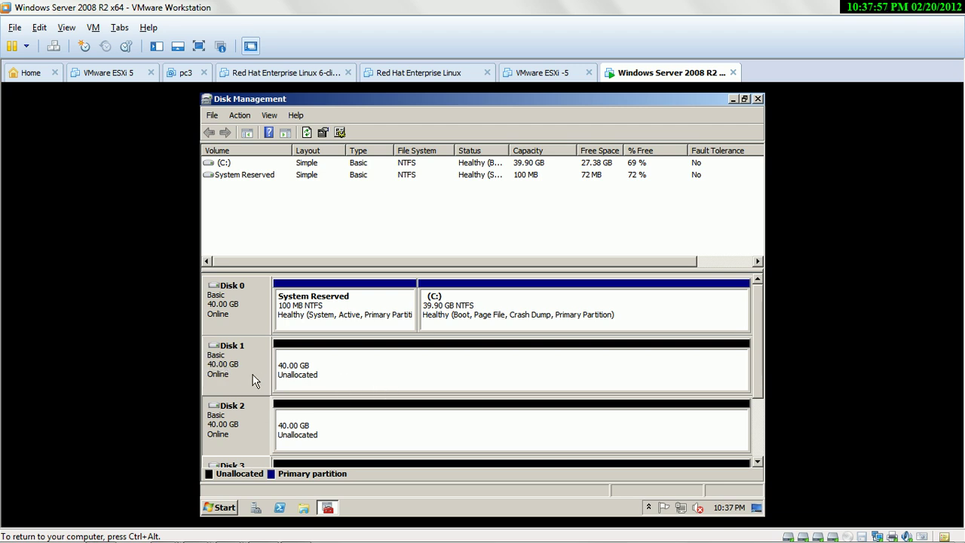
{"action": "right_click", "coordinate": [219, 366]}
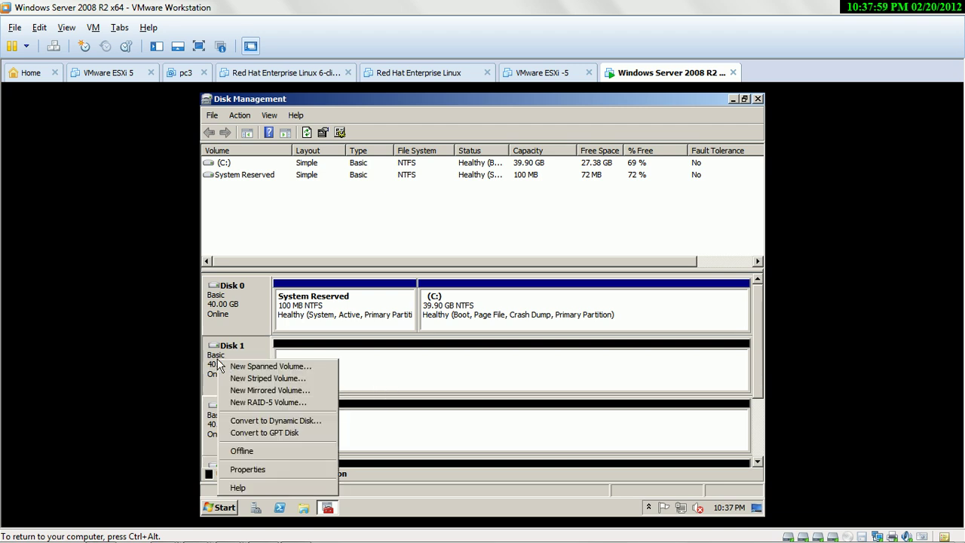
{"action": "left_click", "coordinate": [258, 419]}
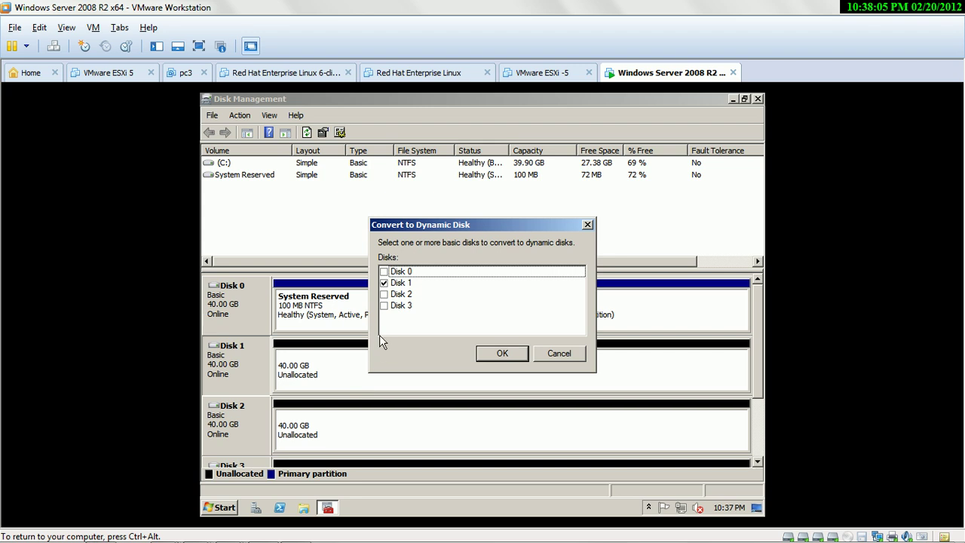
{"action": "left_click", "coordinate": [383, 306]}
{"action": "left_click", "coordinate": [384, 294]}
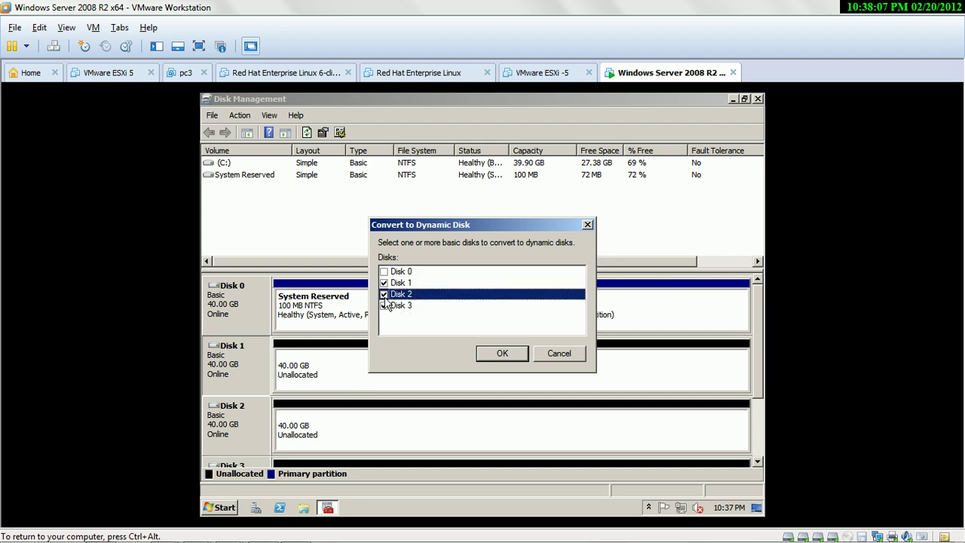
{"action": "left_click", "coordinate": [506, 352]}
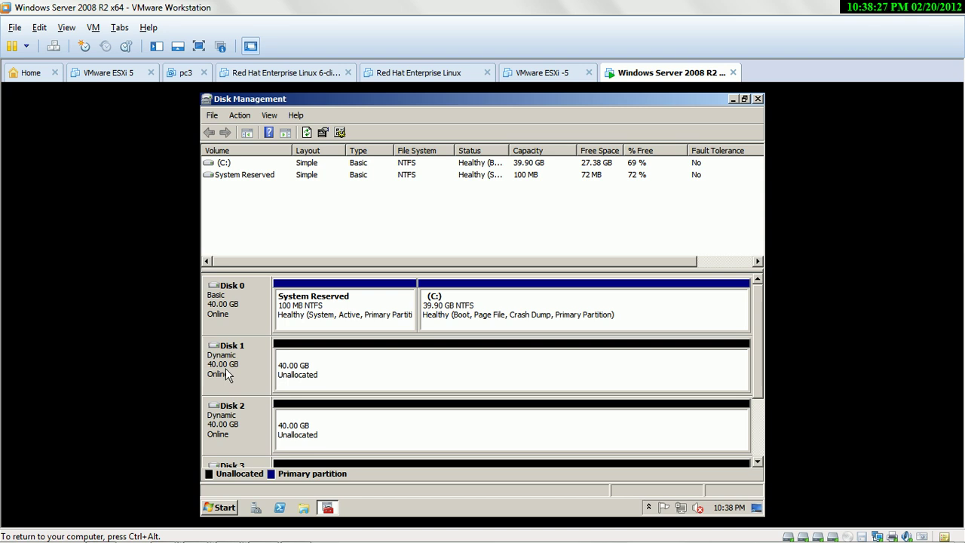
Step: Create a 5000 MB simple volume in Disk 1's unallocated space with drive letter E, quick-formatted as NTFS with the default label
{"action": "right_click", "coordinate": [360, 382]}
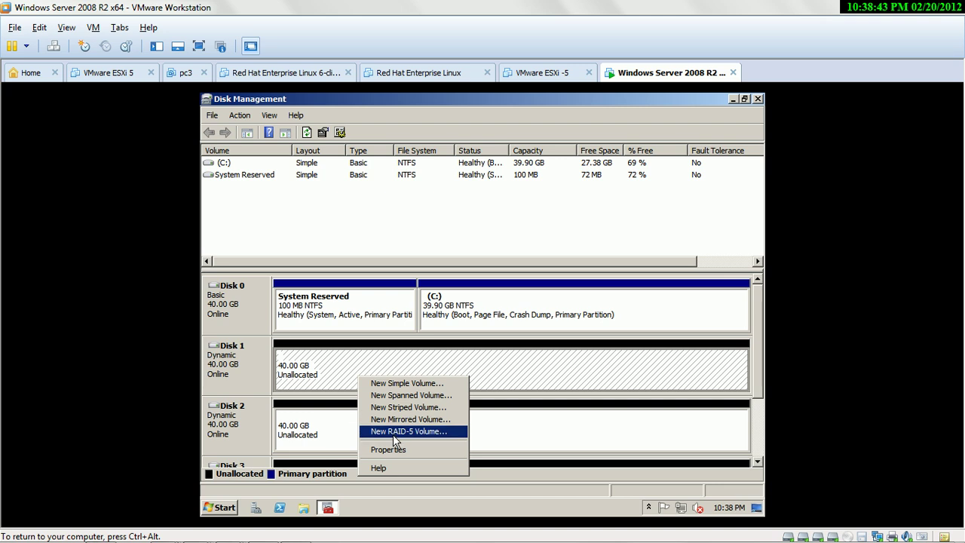
{"action": "left_click", "coordinate": [352, 372]}
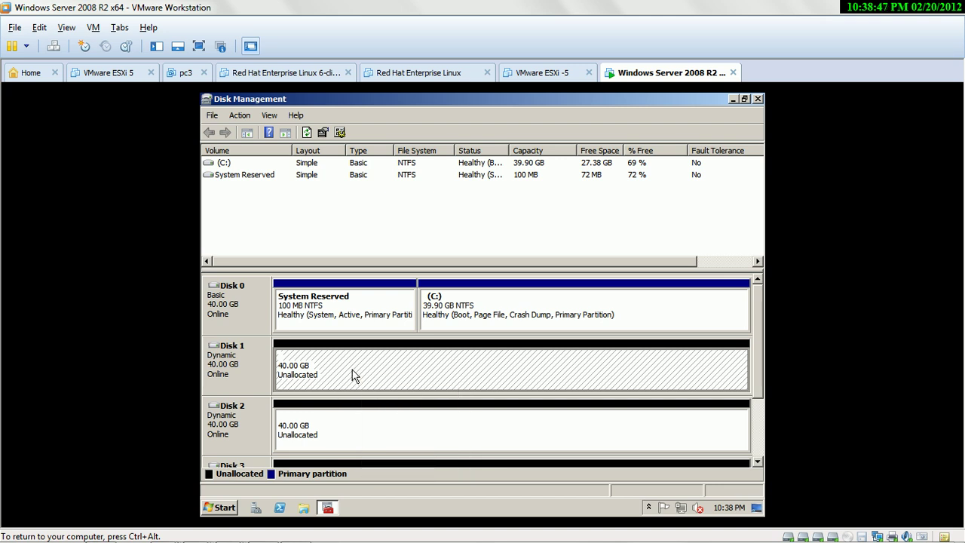
{"action": "right_click", "coordinate": [352, 372]}
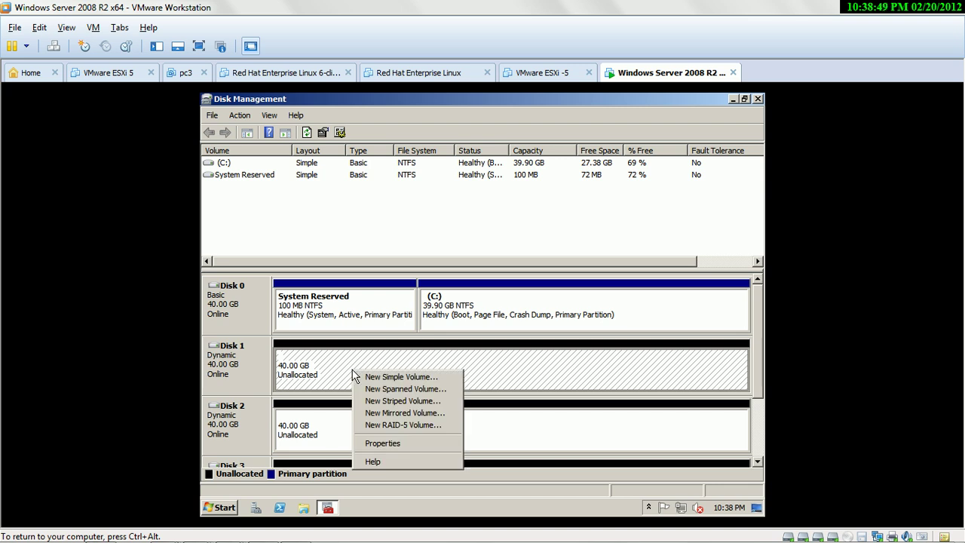
{"action": "left_click", "coordinate": [392, 379]}
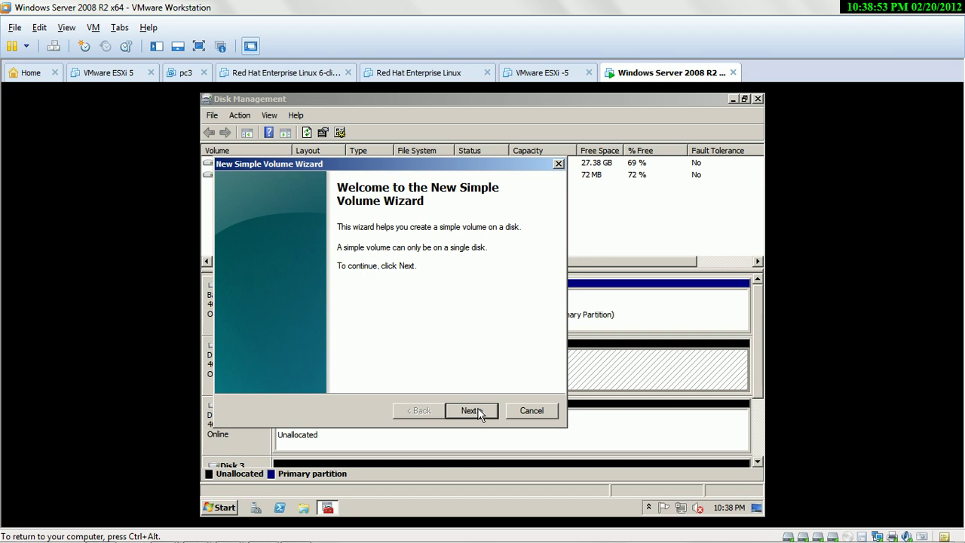
{"action": "left_click", "coordinate": [474, 411]}
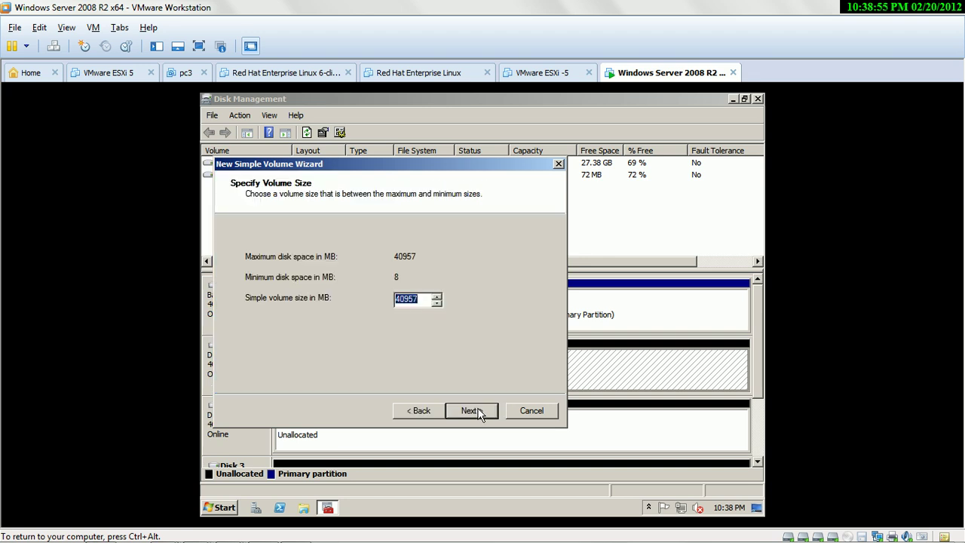
{"action": "type", "text": "5000"}
{"action": "left_click", "coordinate": [454, 410]}
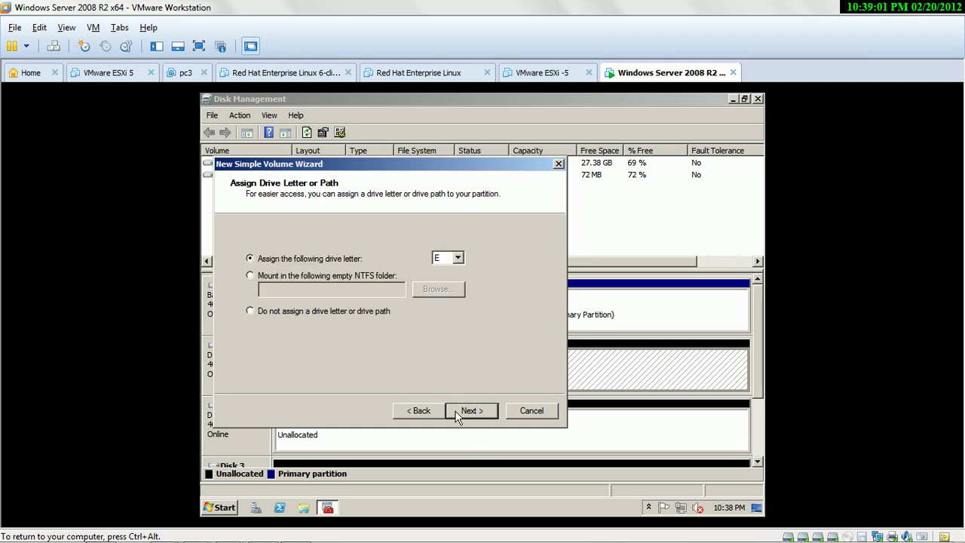
{"action": "left_click", "coordinate": [455, 411]}
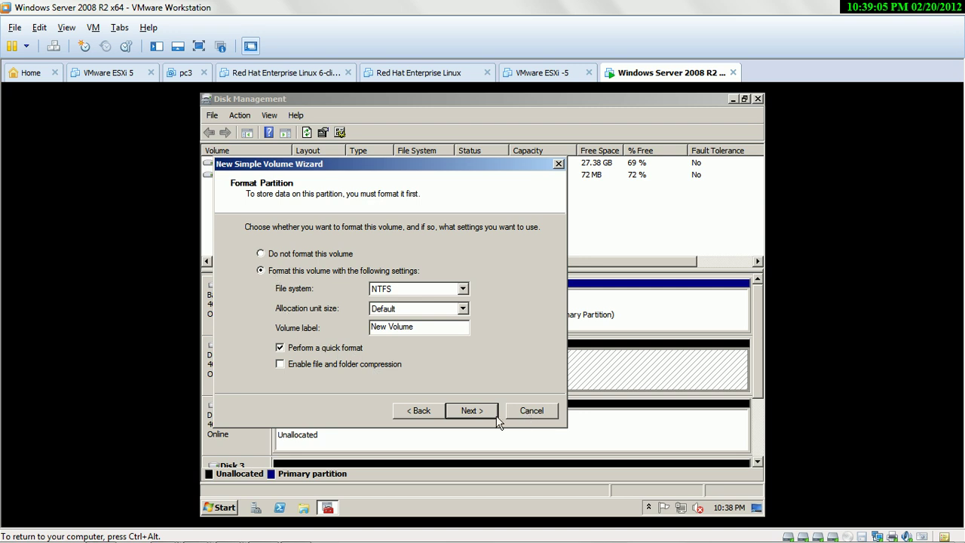
{"action": "left_click", "coordinate": [466, 411]}
{"action": "left_click", "coordinate": [468, 411]}
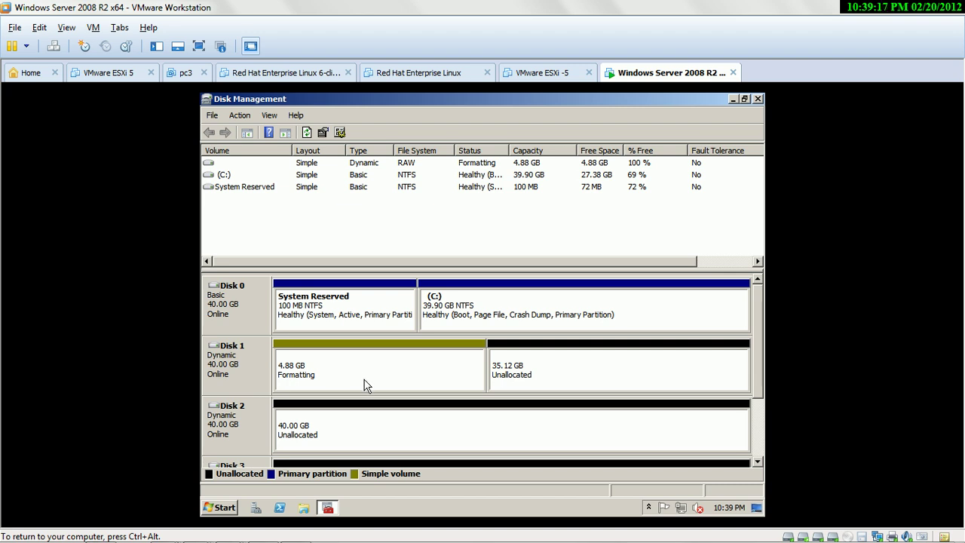
Step: Create a spanned volume from Disk 1's remaining 35957 MB and Disk 2's 40957 MB, with drive letter F and a quick NTFS format
{"action": "right_click", "coordinate": [536, 383]}
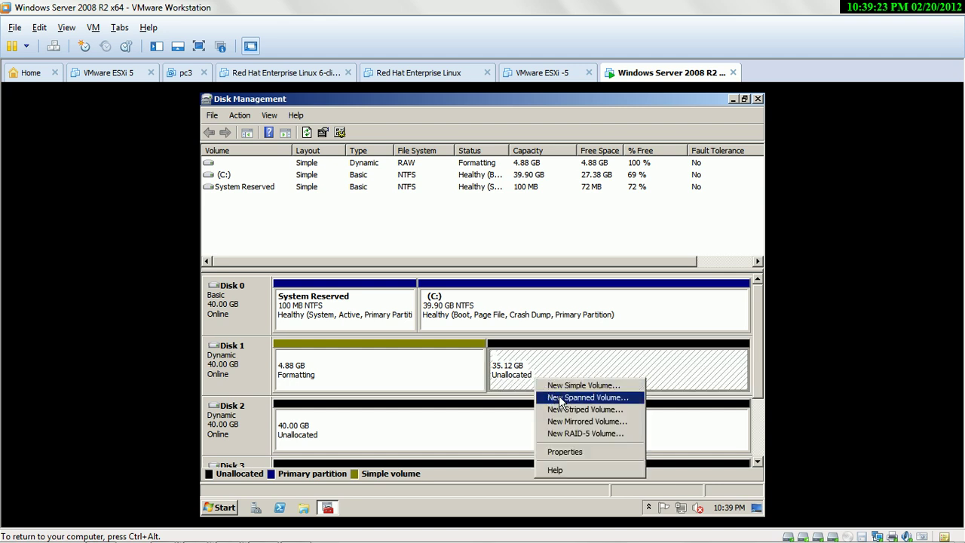
{"action": "left_click", "coordinate": [561, 399]}
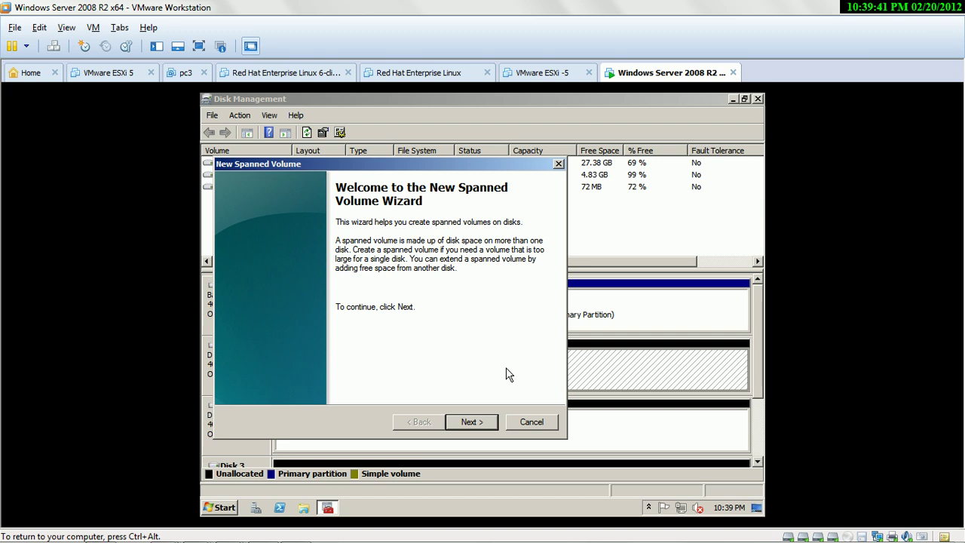
{"action": "left_click", "coordinate": [470, 423]}
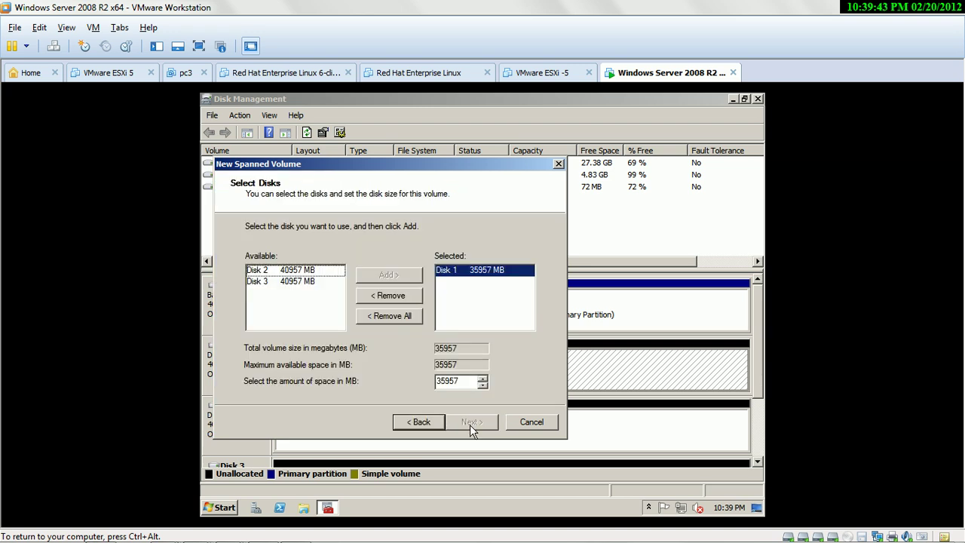
{"action": "left_click", "coordinate": [318, 274]}
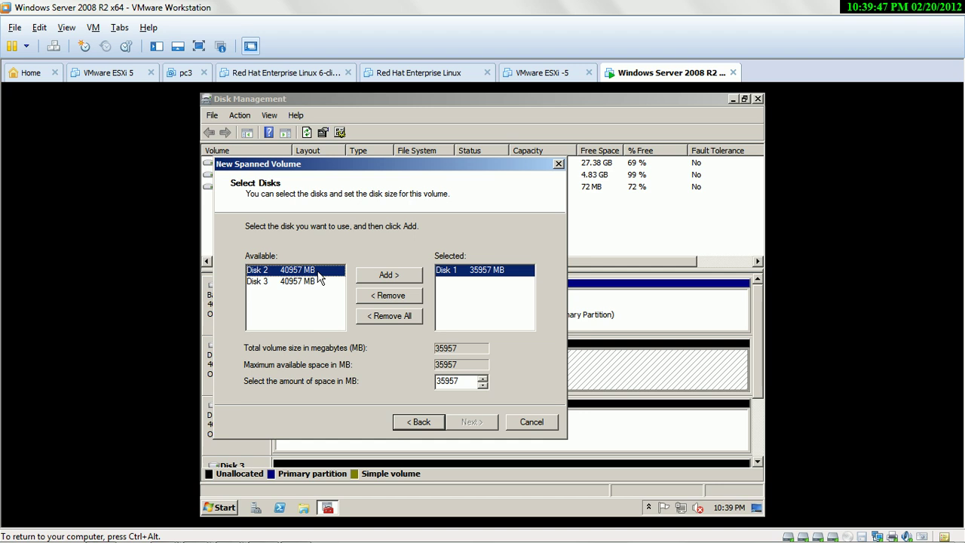
{"action": "left_click", "coordinate": [389, 278]}
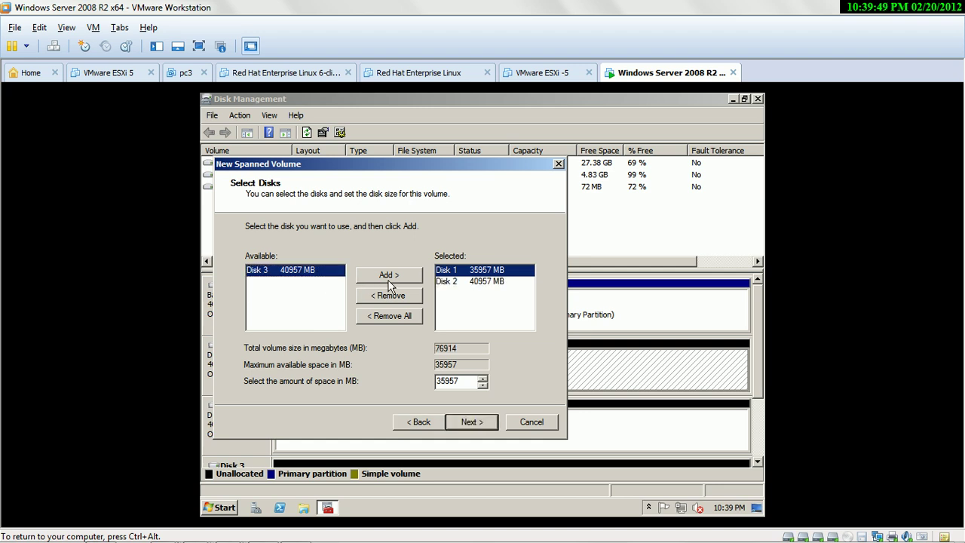
{"action": "left_click", "coordinate": [469, 422]}
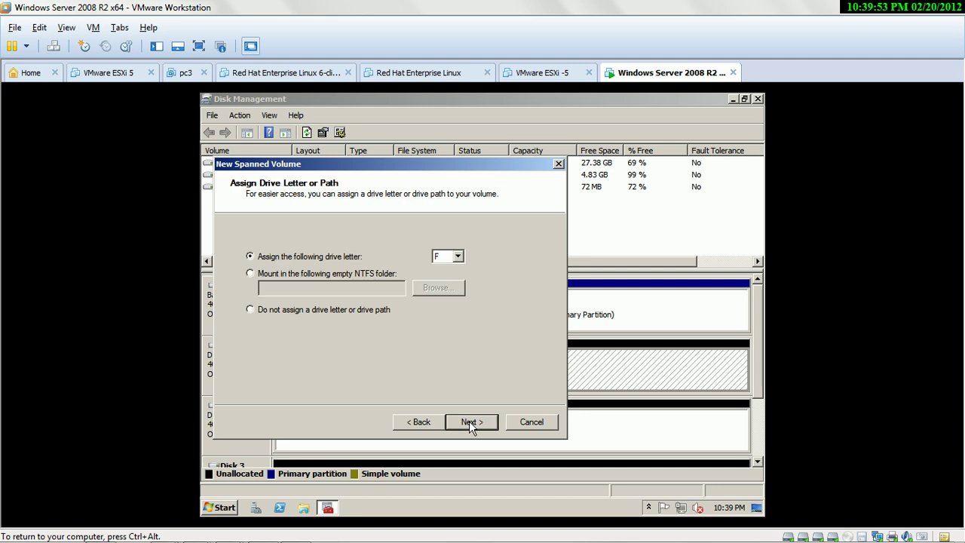
{"action": "left_click", "coordinate": [469, 422]}
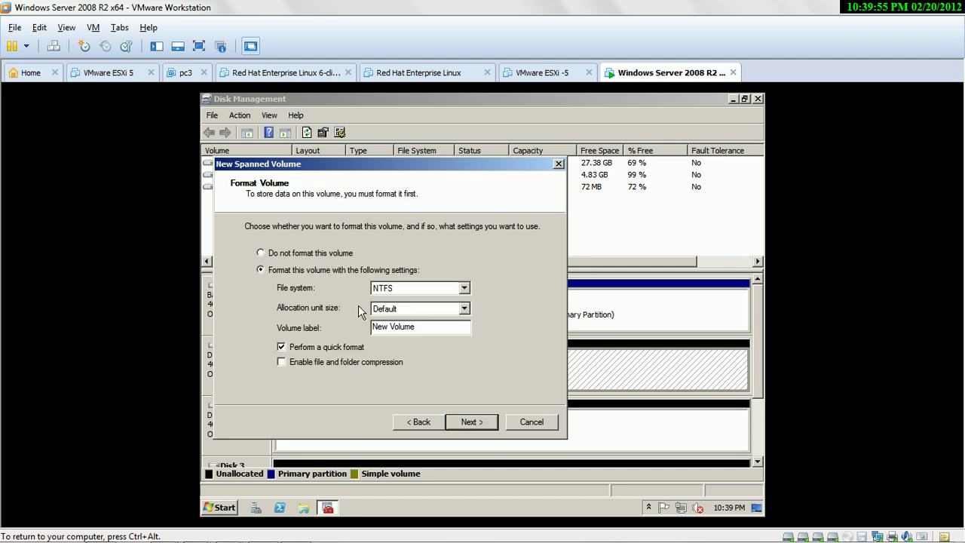
{"action": "left_click", "coordinate": [455, 422]}
{"action": "left_click", "coordinate": [458, 422]}
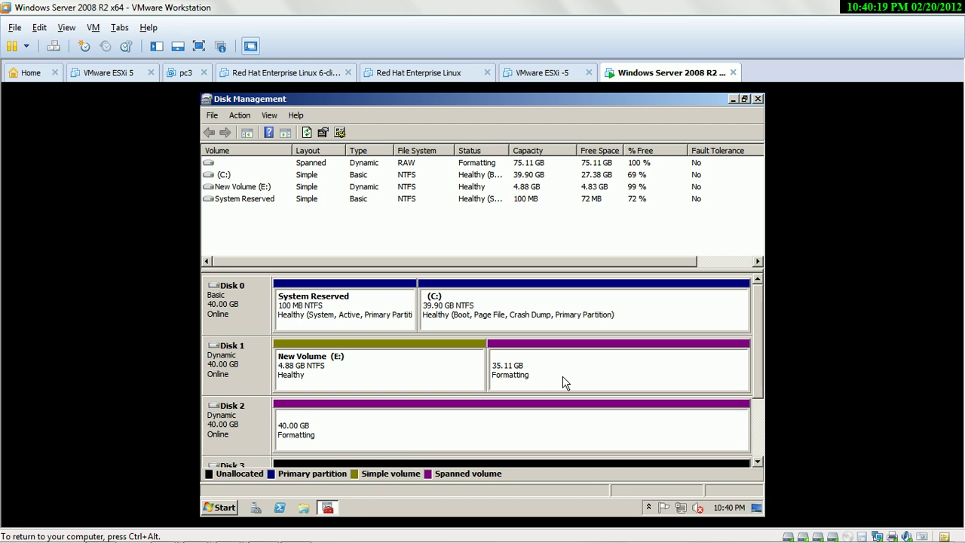
Step: Review the disk layout down to Disk 3 and check the commands available for the spanned volume on Disk 1
{"action": "left_click", "coordinate": [758, 462]}
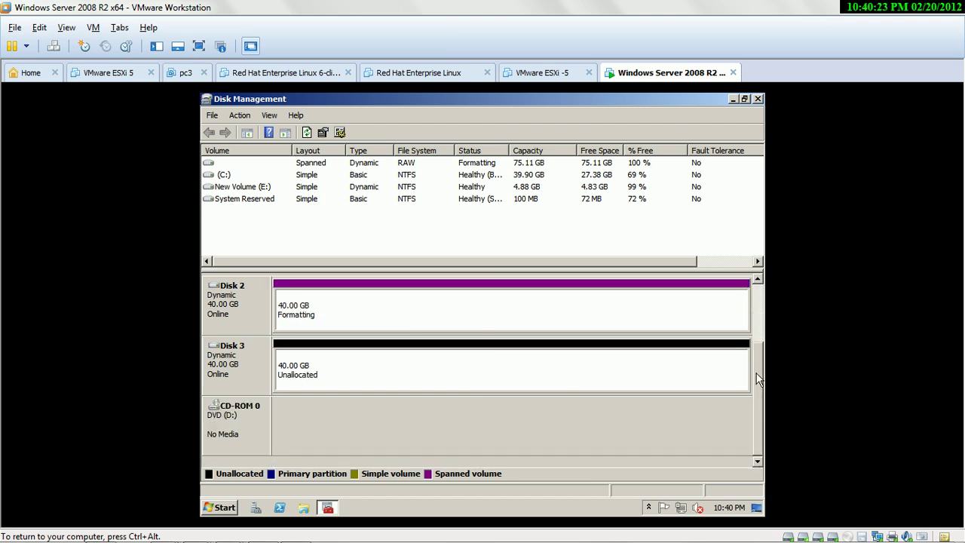
{"action": "left_click_drag", "start_coordinate": [759, 381], "coordinate": [761, 317]}
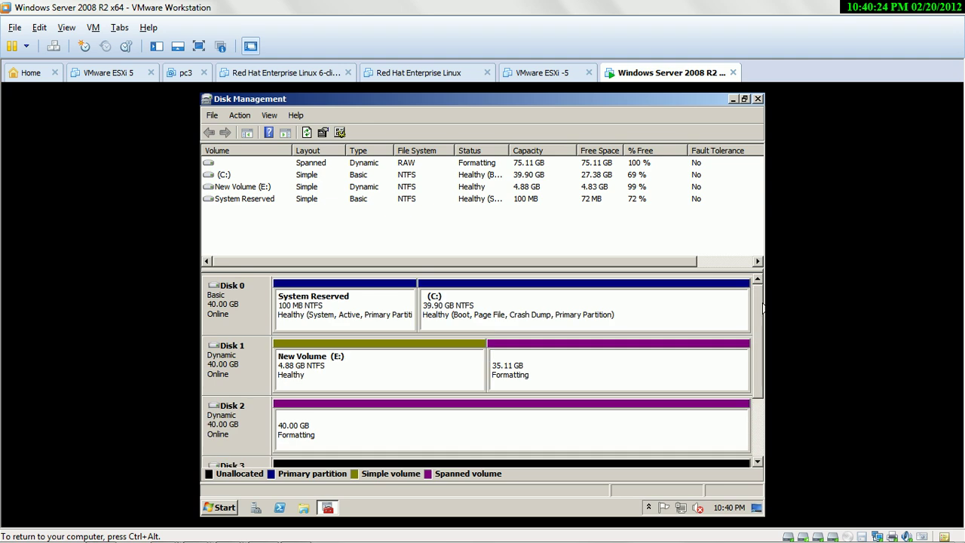
{"action": "right_click", "coordinate": [613, 381]}
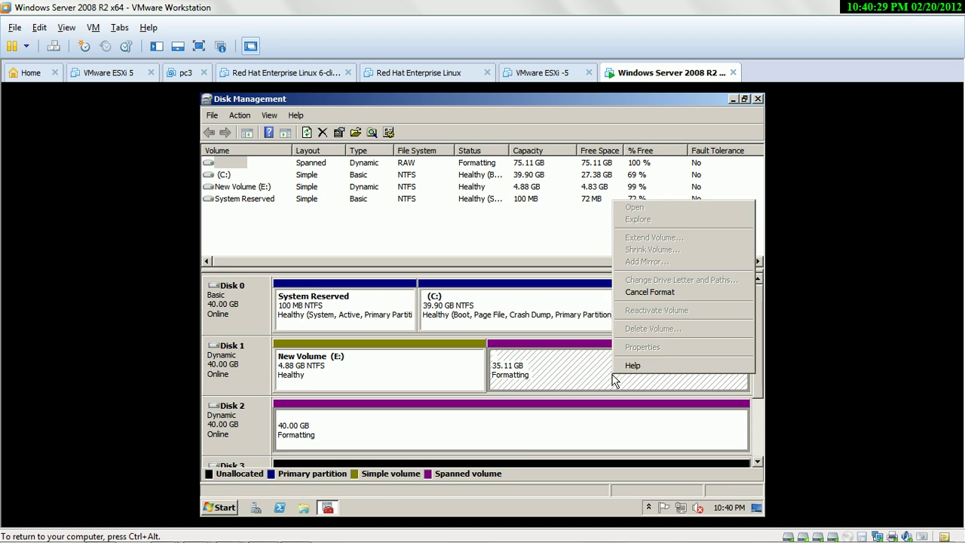
{"action": "left_click", "coordinate": [538, 377]}
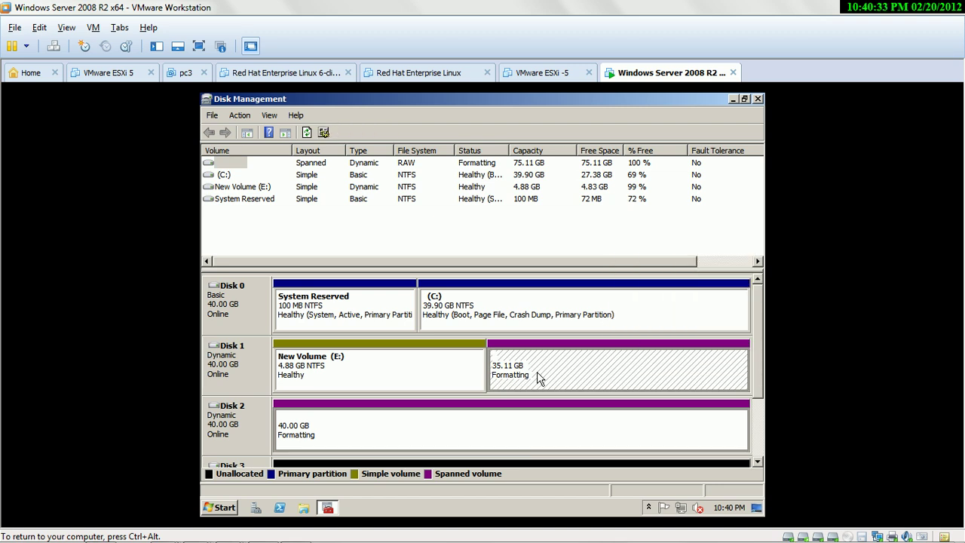
{"action": "mouse_move", "coordinate": [511, 537]}
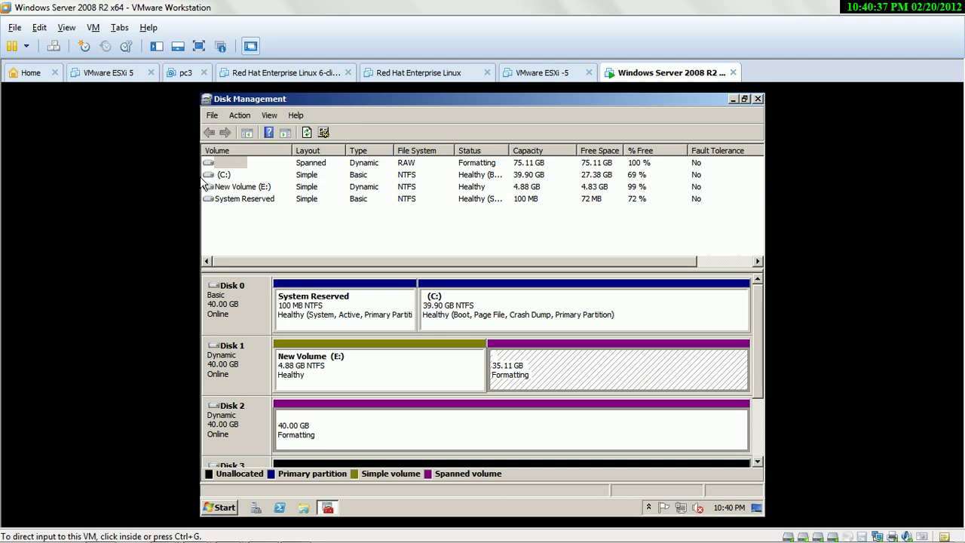
{"action": "left_click", "coordinate": [368, 442]}
{"action": "key", "text": "ctrl+alt"}
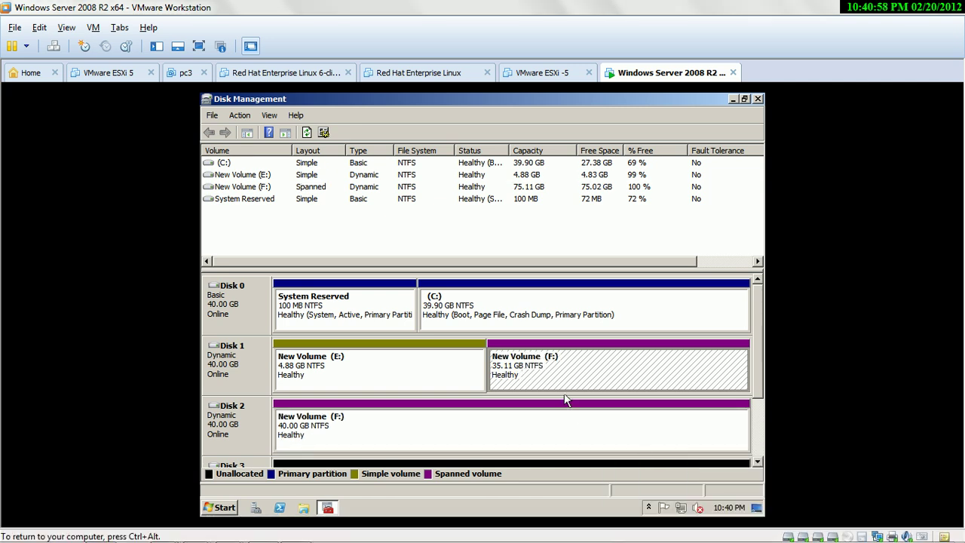
Step: Delete the spanned volume F: that occupies Disk 1 and Disk 2, accepting the loss of its data
{"action": "right_click", "coordinate": [573, 375]}
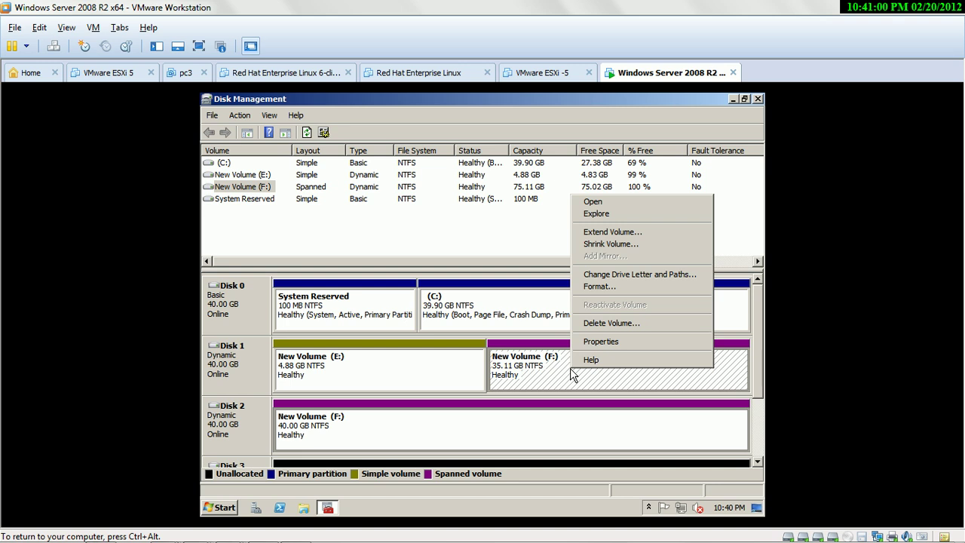
{"action": "left_click", "coordinate": [597, 324]}
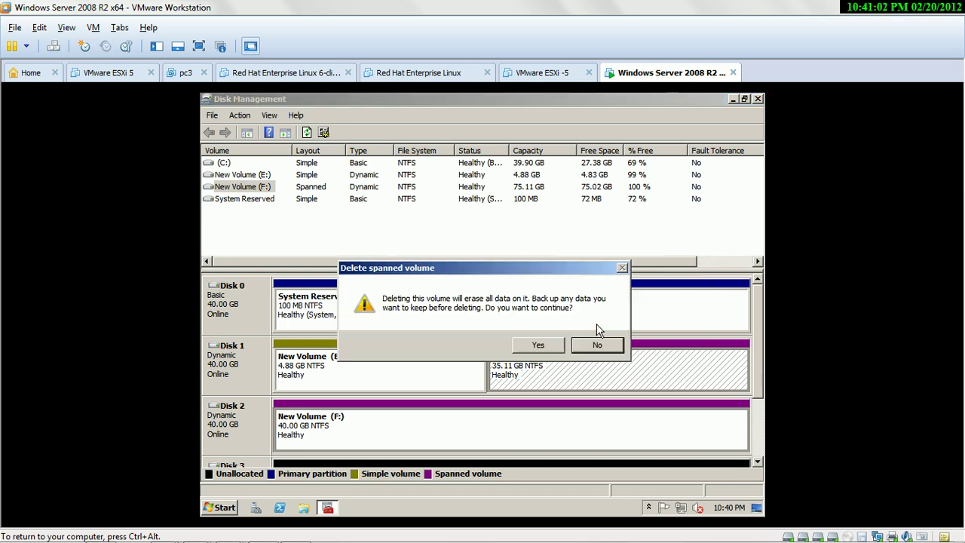
{"action": "left_click", "coordinate": [556, 347]}
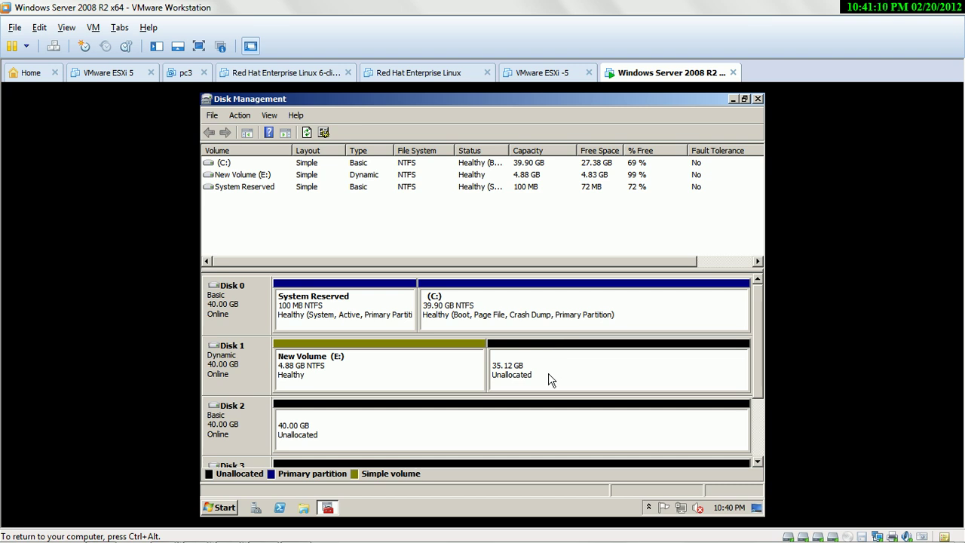
Step: Set up a new striped volume from Disk 1's unallocated space, adding Disk 2 and using 1000 MB on each disk
{"action": "right_click", "coordinate": [550, 378]}
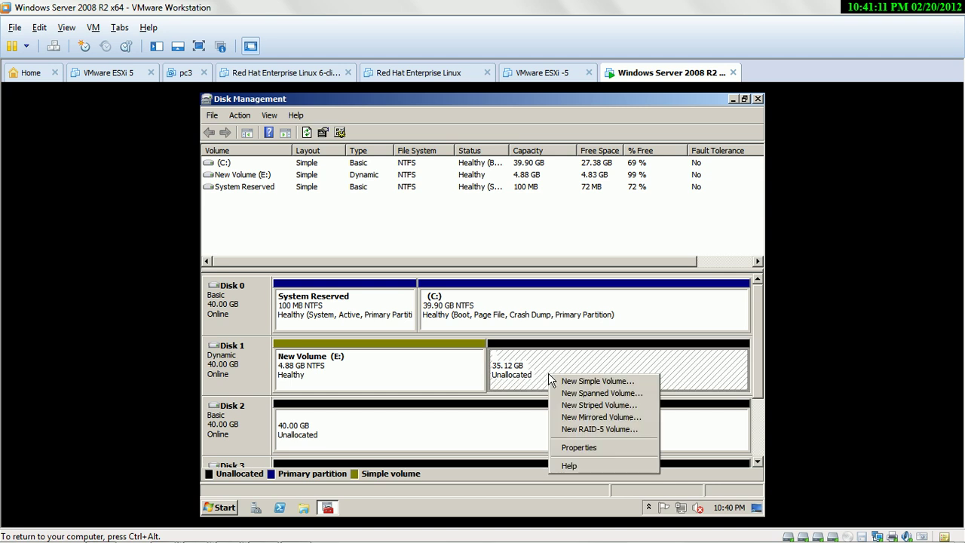
{"action": "left_click", "coordinate": [591, 404]}
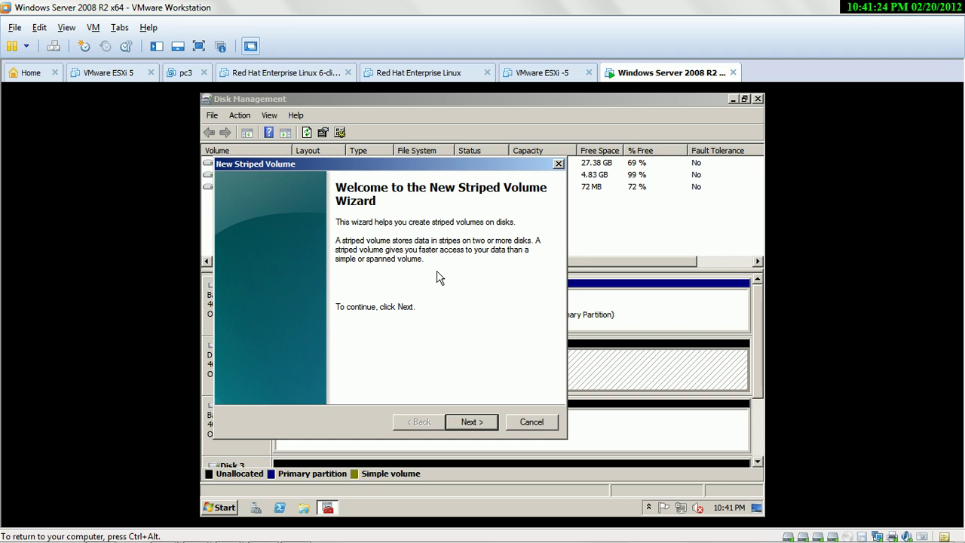
{"action": "left_click", "coordinate": [468, 423]}
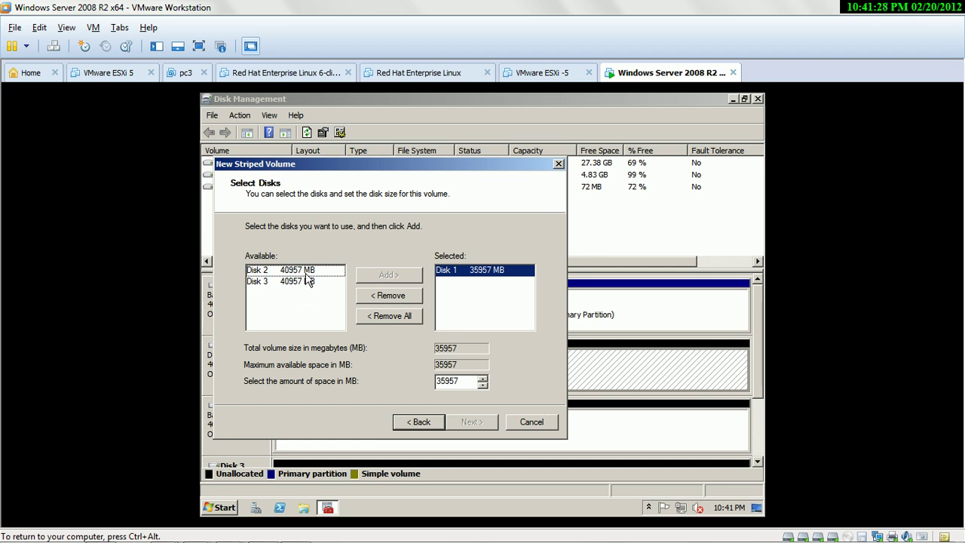
{"action": "left_click", "coordinate": [306, 273]}
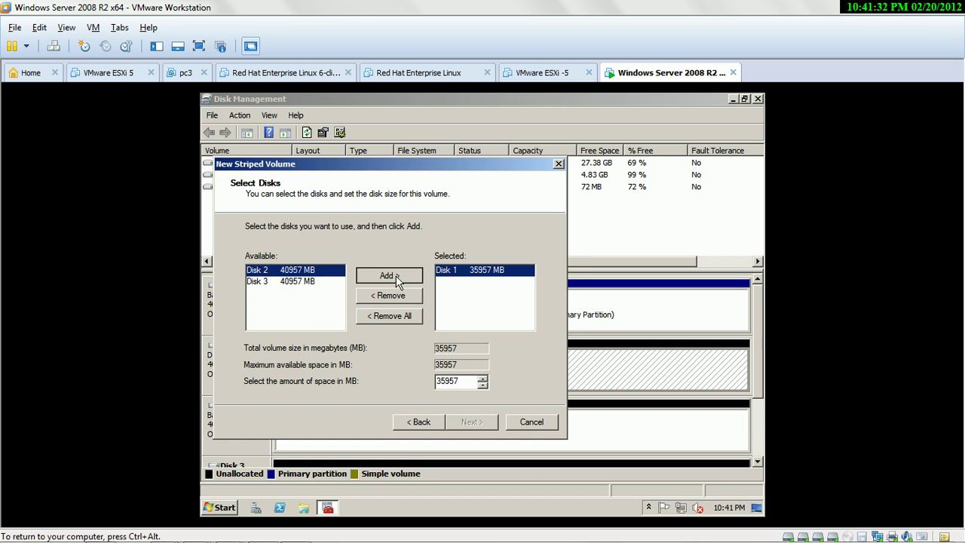
{"action": "left_click", "coordinate": [397, 278]}
{"action": "double_click", "coordinate": [459, 382]}
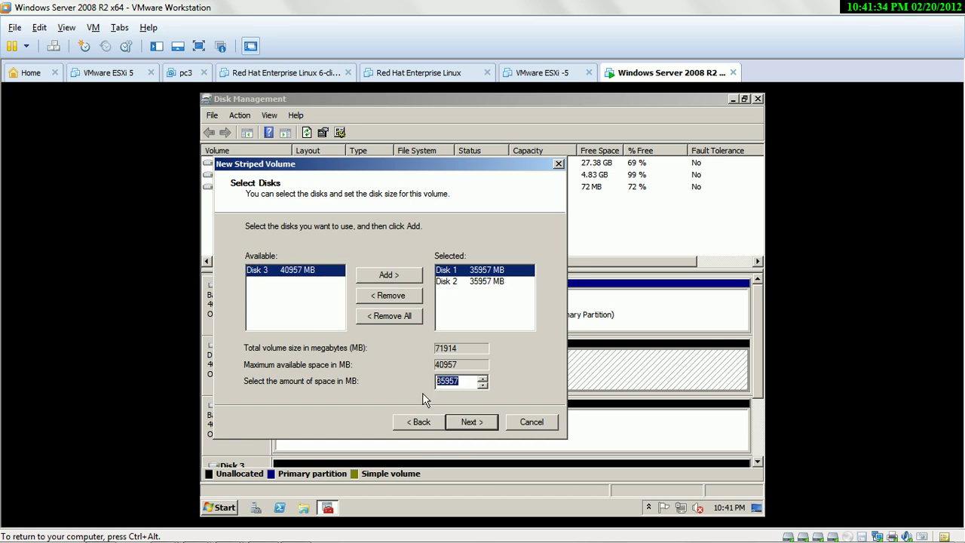
{"action": "type", "text": "1000"}
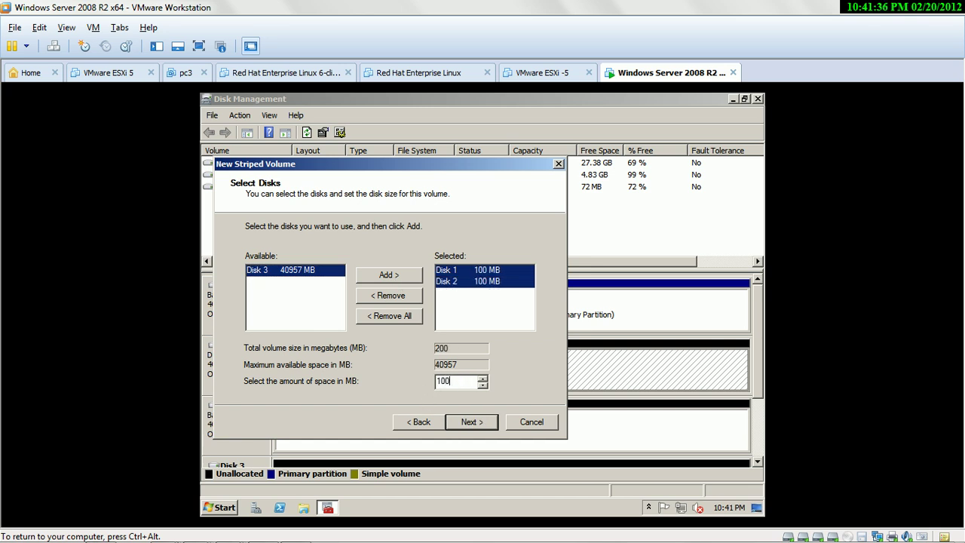
Step: Create the striped volume unformatted with drive letter F, allowing Disk 2's conversion to dynamic
{"action": "left_click", "coordinate": [472, 422]}
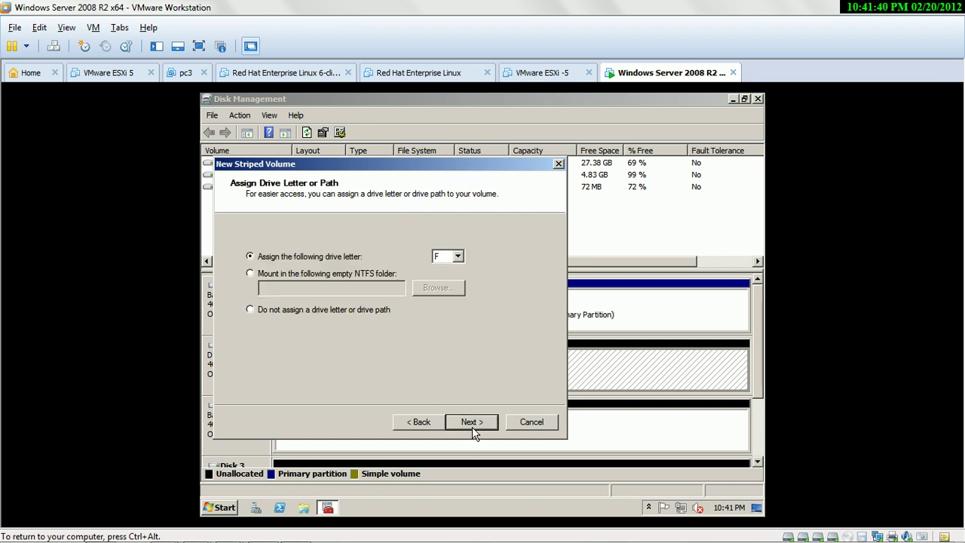
{"action": "left_click", "coordinate": [472, 421]}
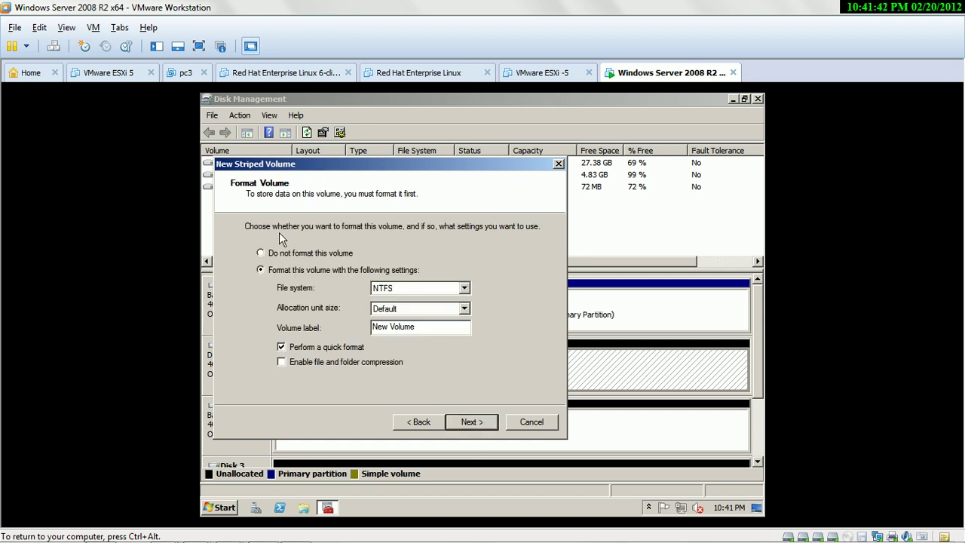
{"action": "left_click", "coordinate": [273, 253]}
{"action": "left_click", "coordinate": [473, 424]}
{"action": "left_click", "coordinate": [473, 424]}
{"action": "left_click", "coordinate": [539, 356]}
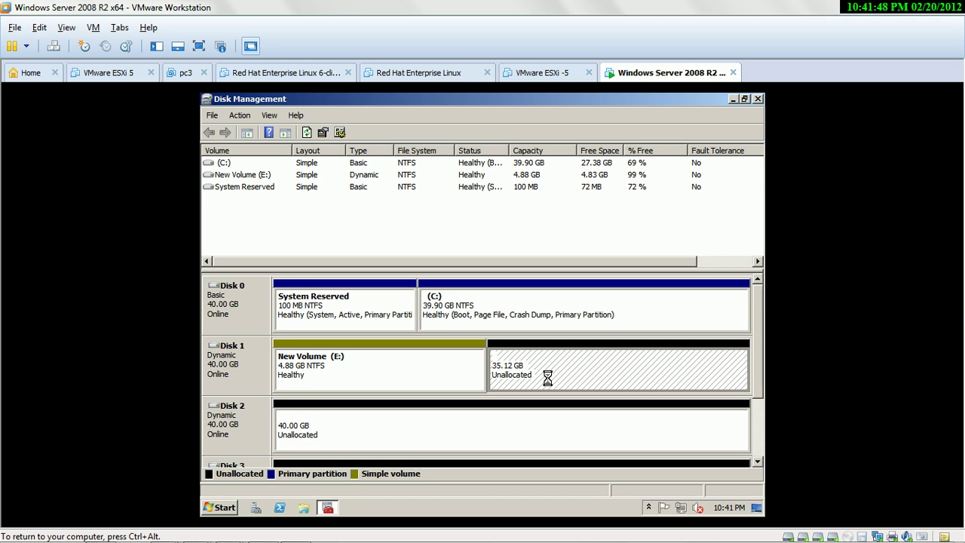
{"action": "key", "text": "ctrl+alt"}
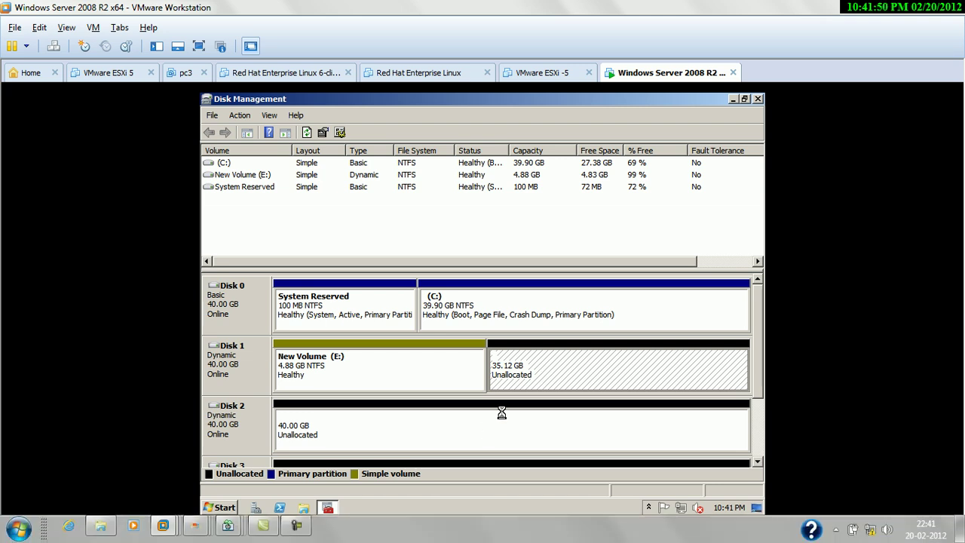
{"action": "left_click", "coordinate": [511, 398]}
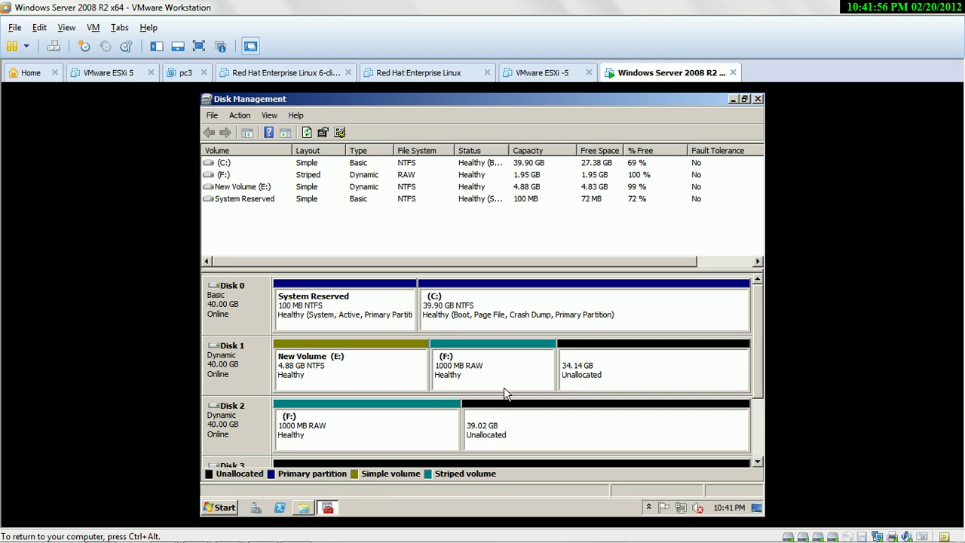
Step: Delete the unformatted striped volume F: from Disk 1 and Disk 2
{"action": "right_click", "coordinate": [501, 382]}
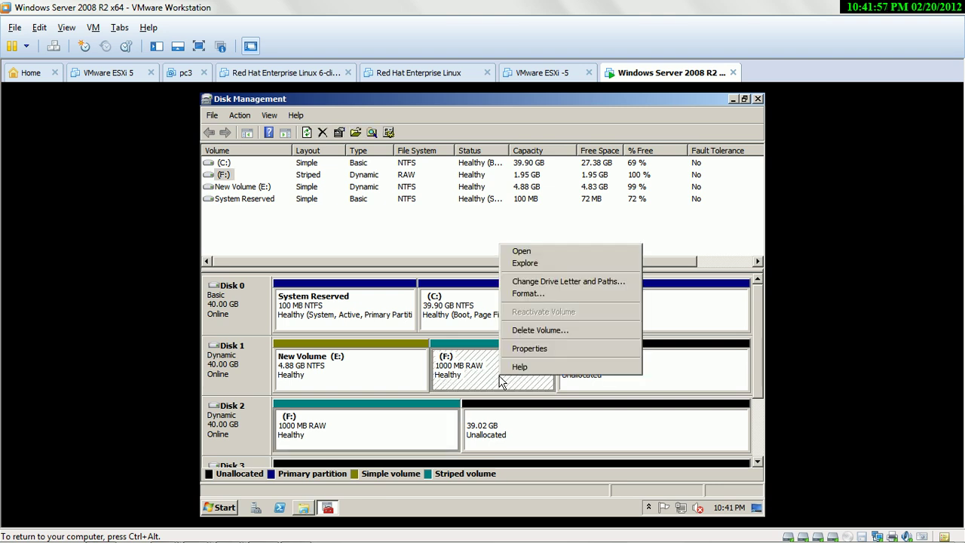
{"action": "left_click", "coordinate": [532, 332]}
{"action": "left_click", "coordinate": [536, 344]}
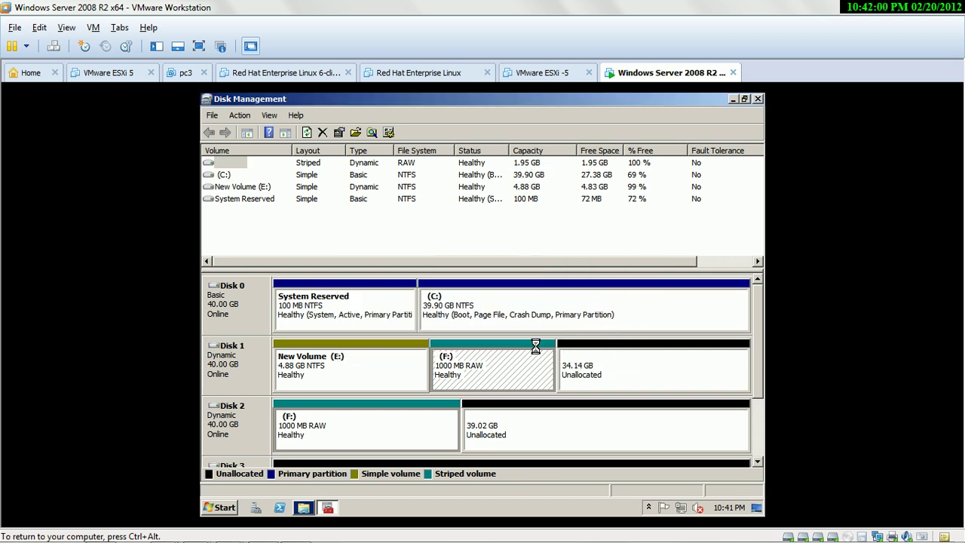
Step: Set up a new mirrored volume from Disk 1's unallocated space, adding Disk 2 and using 5000 MB on each disk
{"action": "left_click", "coordinate": [532, 375]}
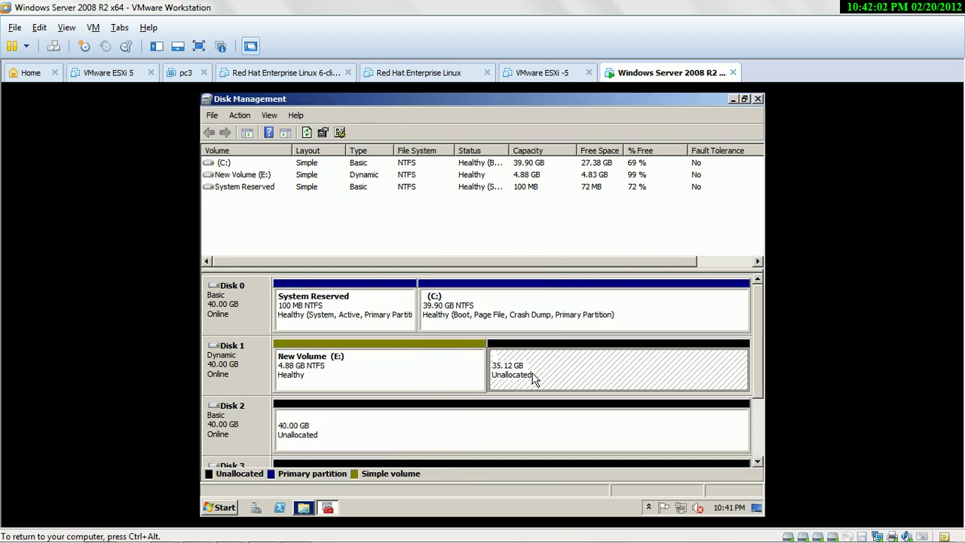
{"action": "right_click", "coordinate": [532, 374]}
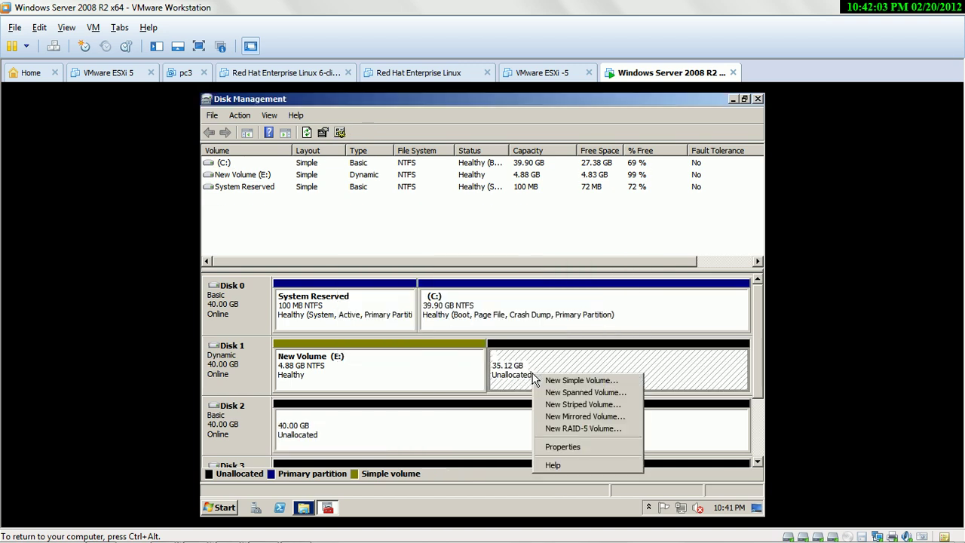
{"action": "left_click", "coordinate": [574, 416]}
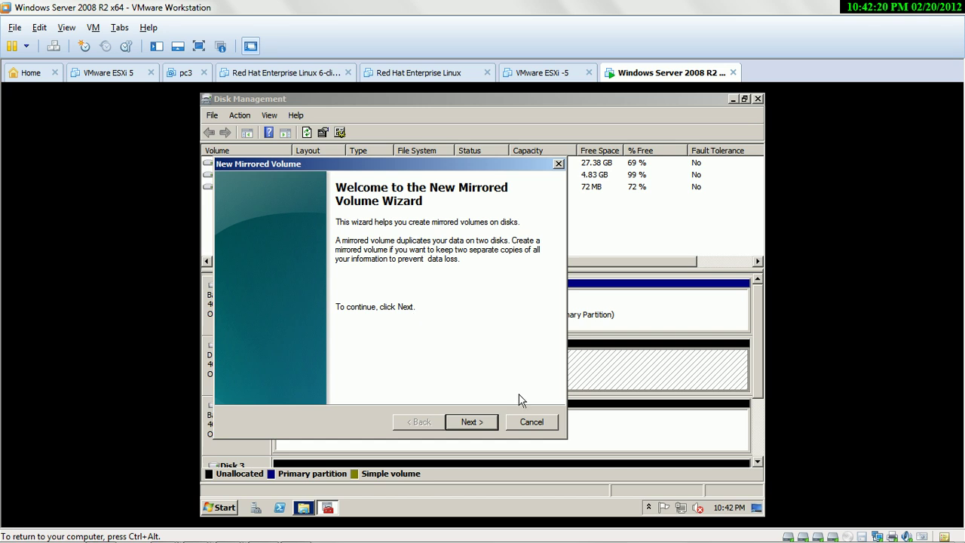
{"action": "left_click", "coordinate": [470, 422]}
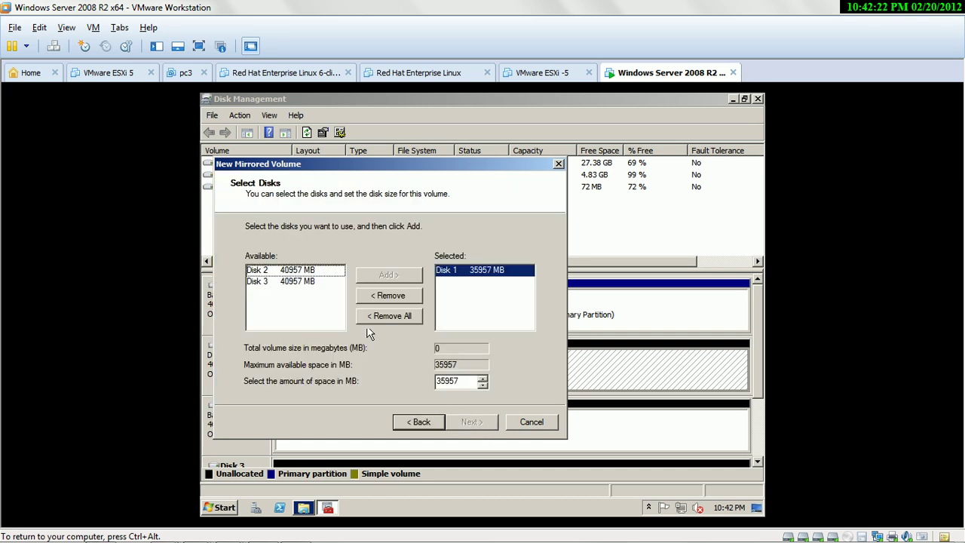
{"action": "left_click", "coordinate": [305, 273]}
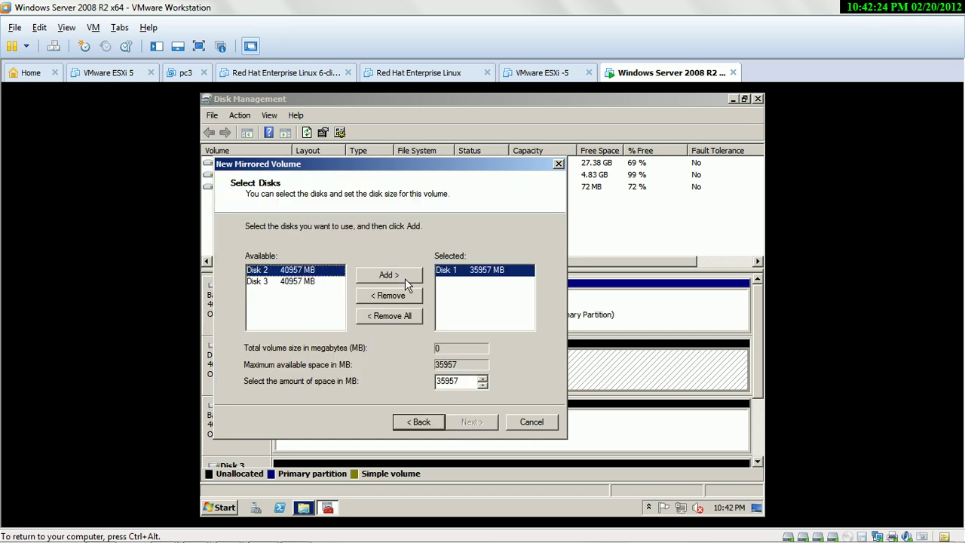
{"action": "left_click", "coordinate": [405, 279]}
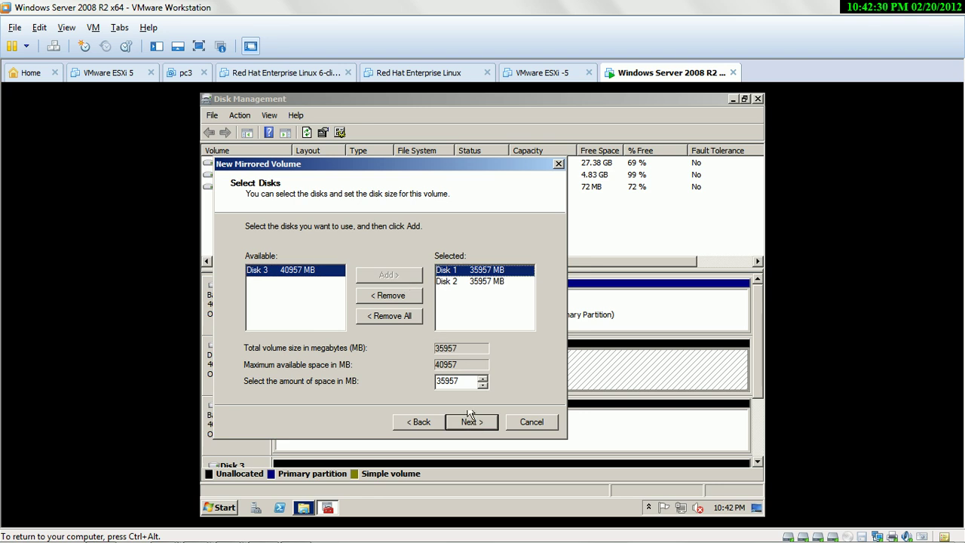
{"action": "key", "text": "Tab"}
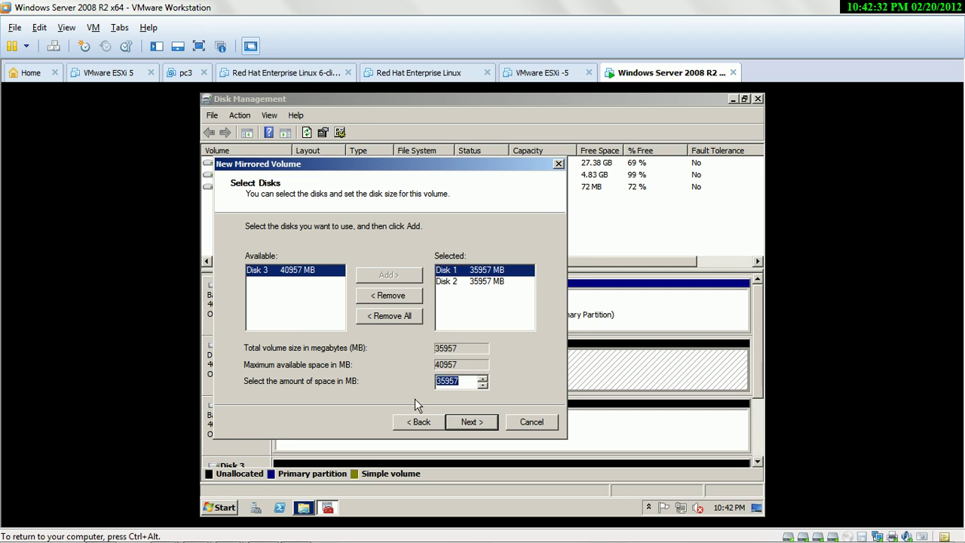
{"action": "type", "text": "5000"}
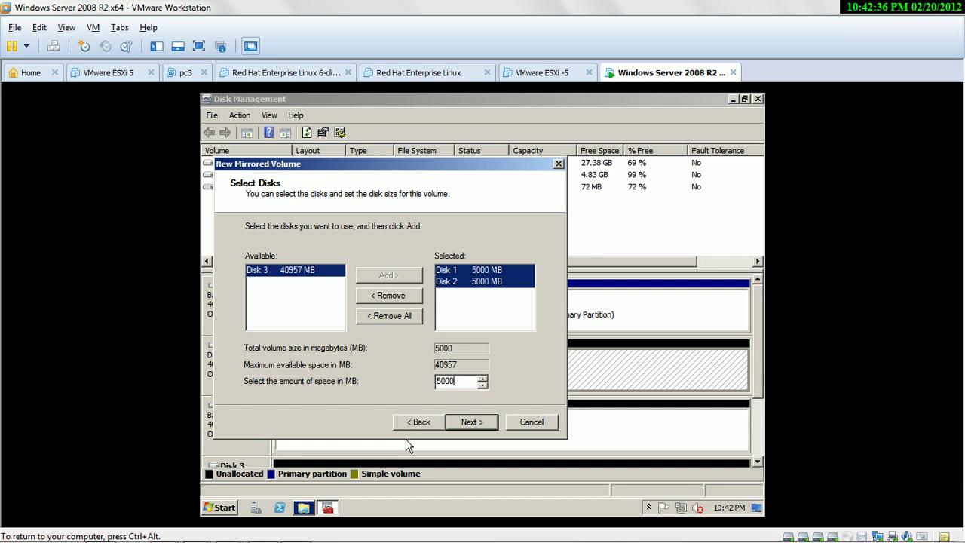
Step: Create the mirrored volume with drive letter F and a quick NTFS format, allowing Disk 2's conversion to dynamic
{"action": "left_click", "coordinate": [456, 428]}
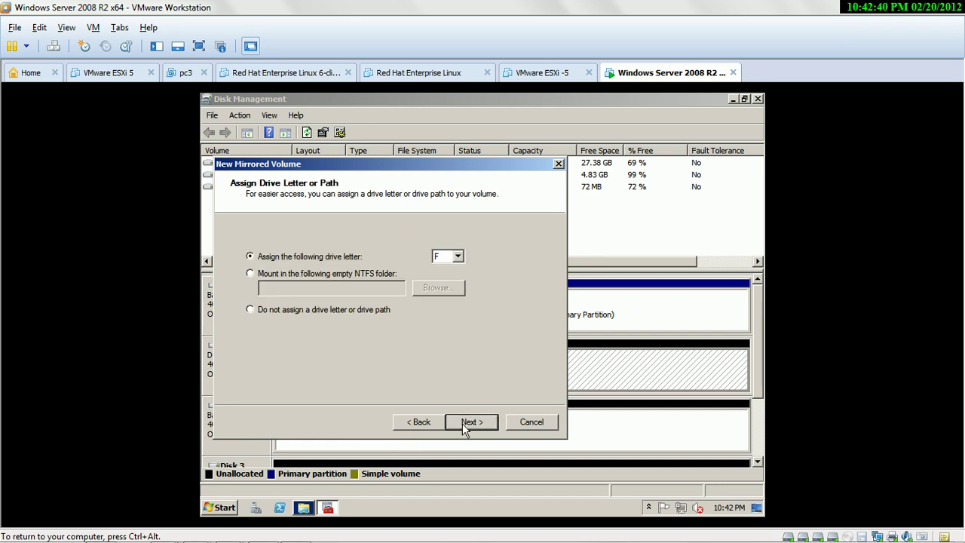
{"action": "left_click", "coordinate": [464, 426]}
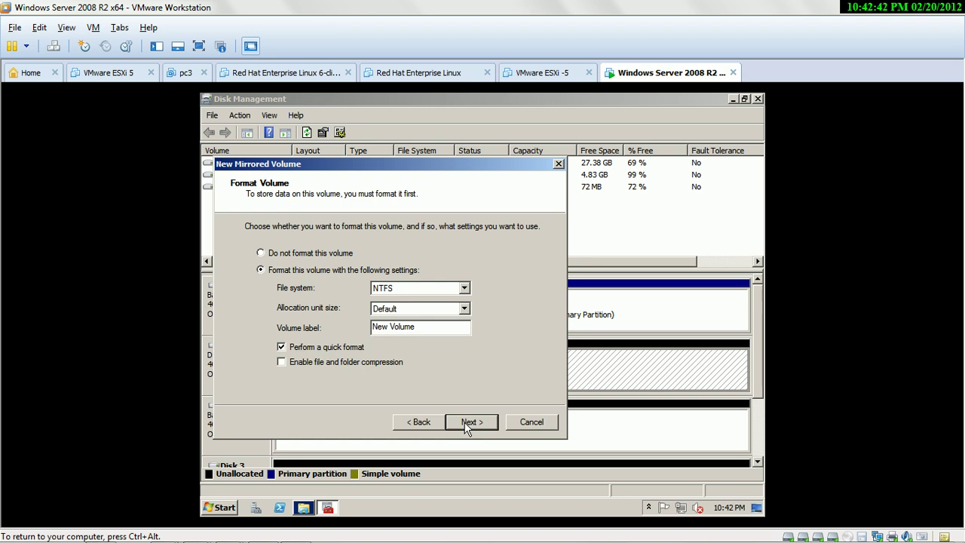
{"action": "left_click", "coordinate": [468, 424]}
{"action": "left_click", "coordinate": [469, 422]}
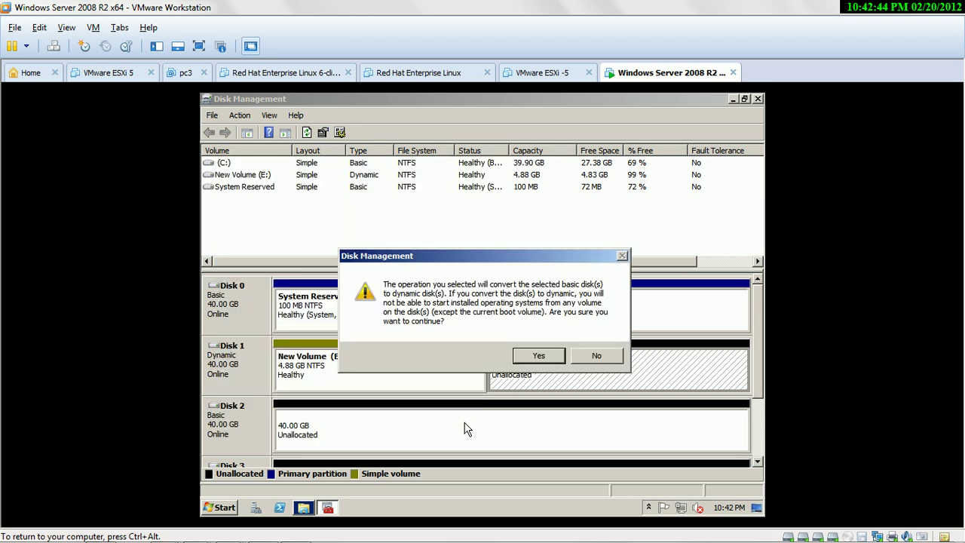
{"action": "left_click", "coordinate": [540, 354]}
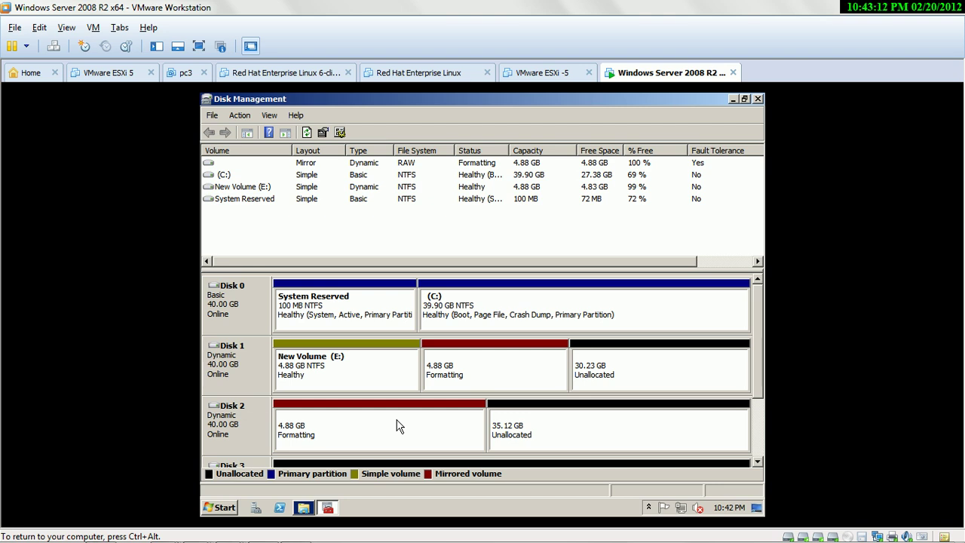
{"action": "key", "text": "ctrl+alt"}
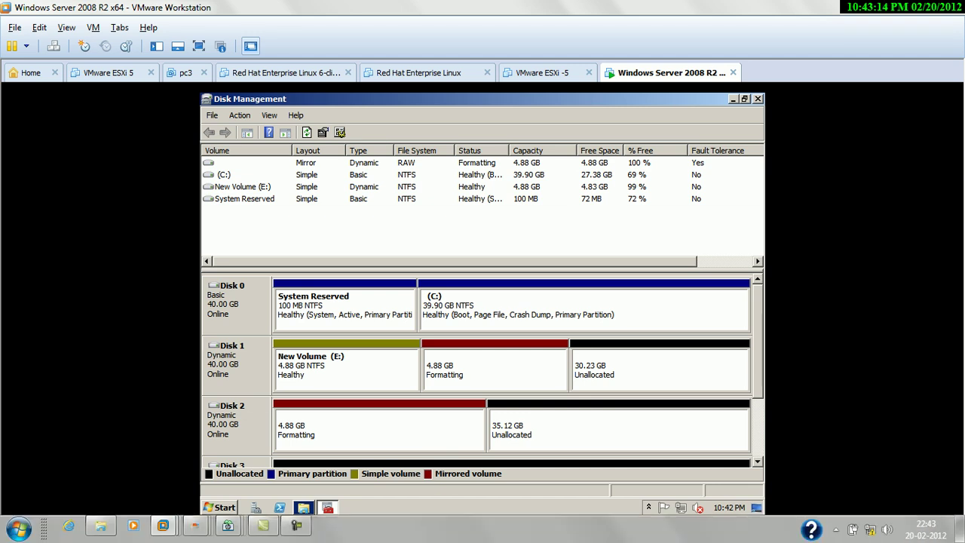
{"action": "left_click", "coordinate": [297, 526]}
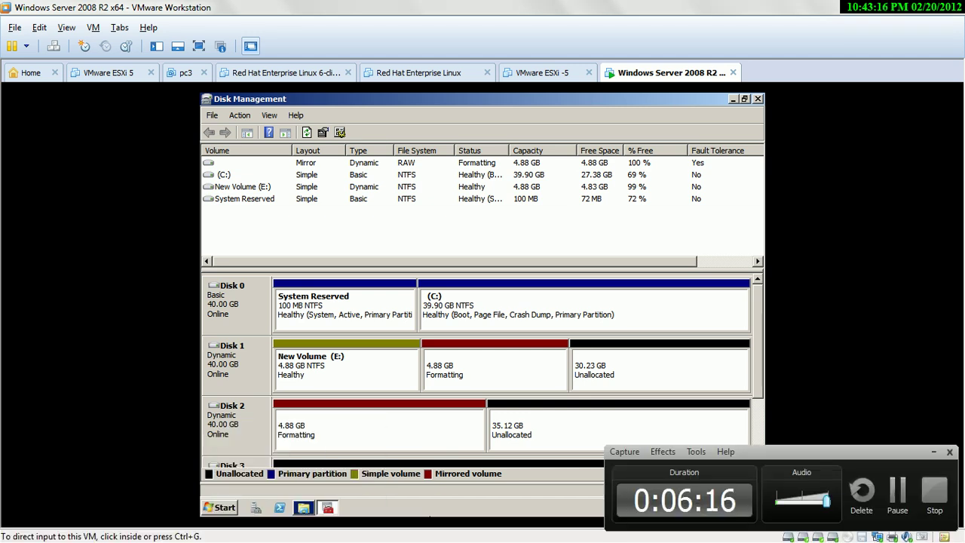
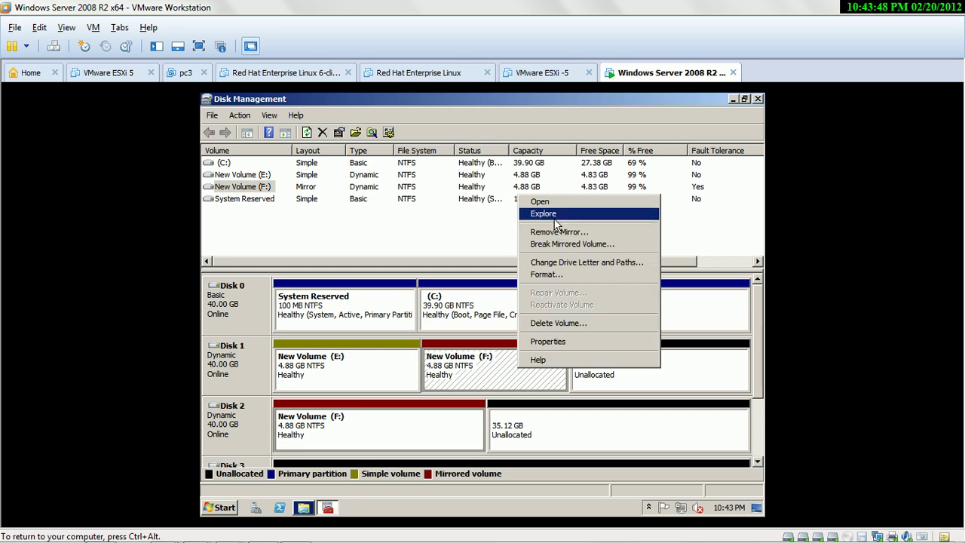
Step: Explore the mirrored volume F: from Disk 1 and again from Disk 2 to compare the folders on both copies
{"action": "left_click", "coordinate": [556, 218]}
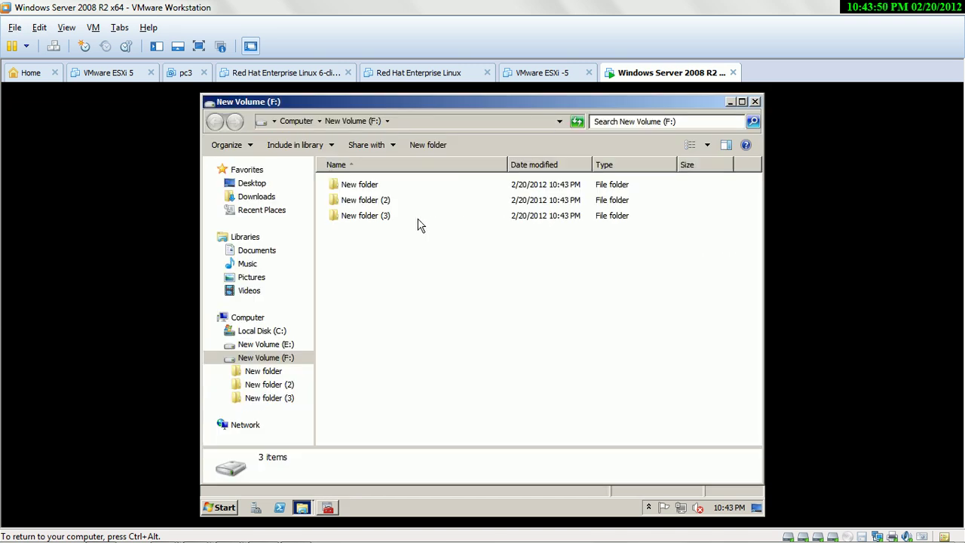
{"action": "left_click", "coordinate": [754, 101]}
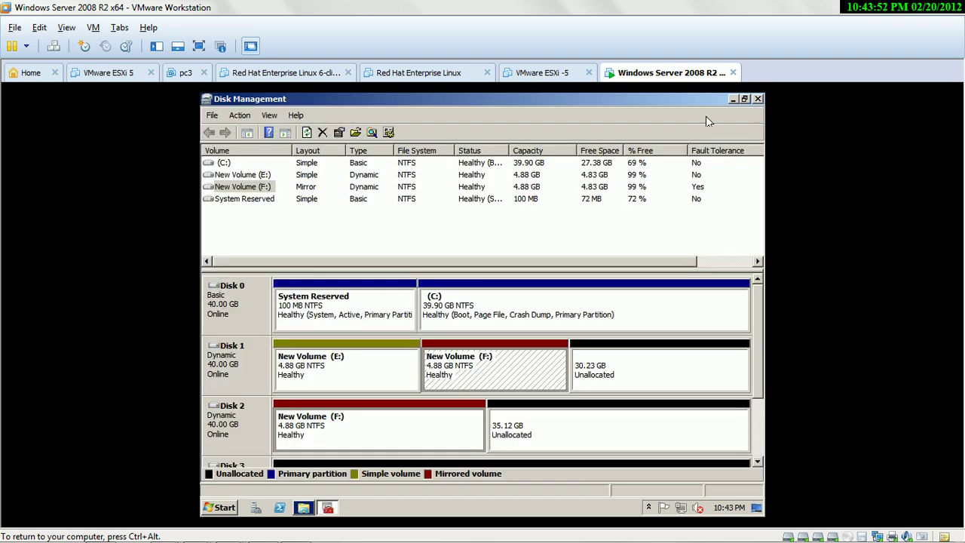
{"action": "right_click", "coordinate": [421, 438]}
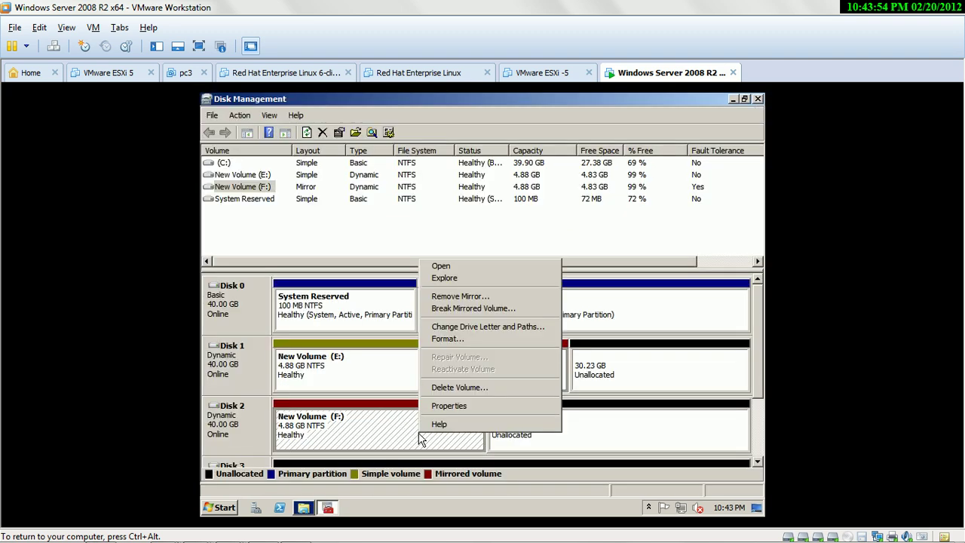
{"action": "left_click", "coordinate": [451, 279]}
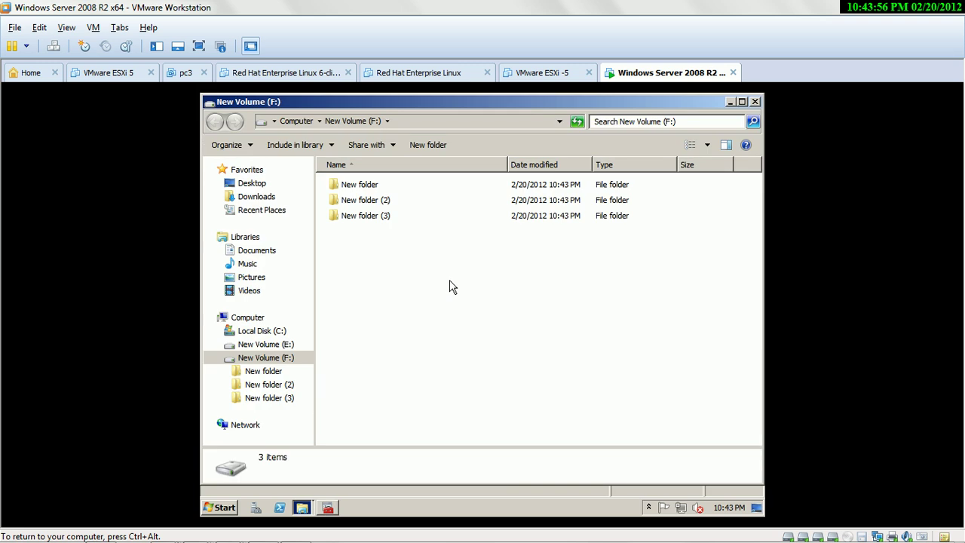
Step: Close the F: folder window and break the mirrored volume F: on Disk 1, accepting the loss of fault tolerance
{"action": "left_click", "coordinate": [756, 103]}
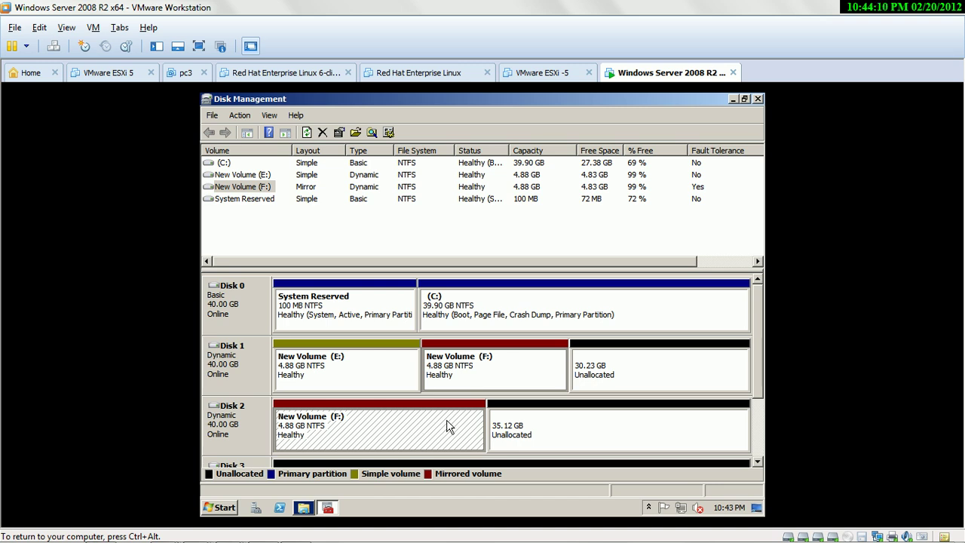
{"action": "right_click", "coordinate": [468, 365]}
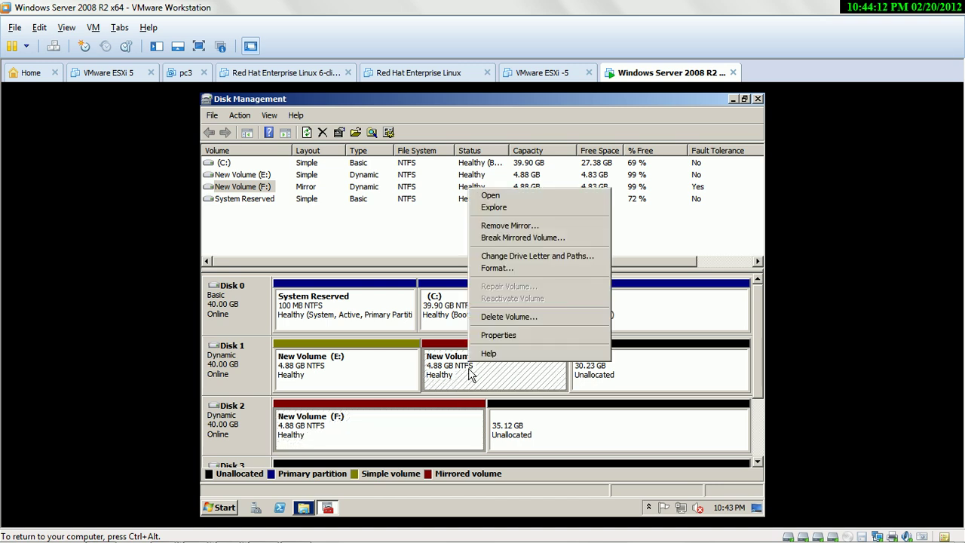
{"action": "left_click", "coordinate": [515, 237]}
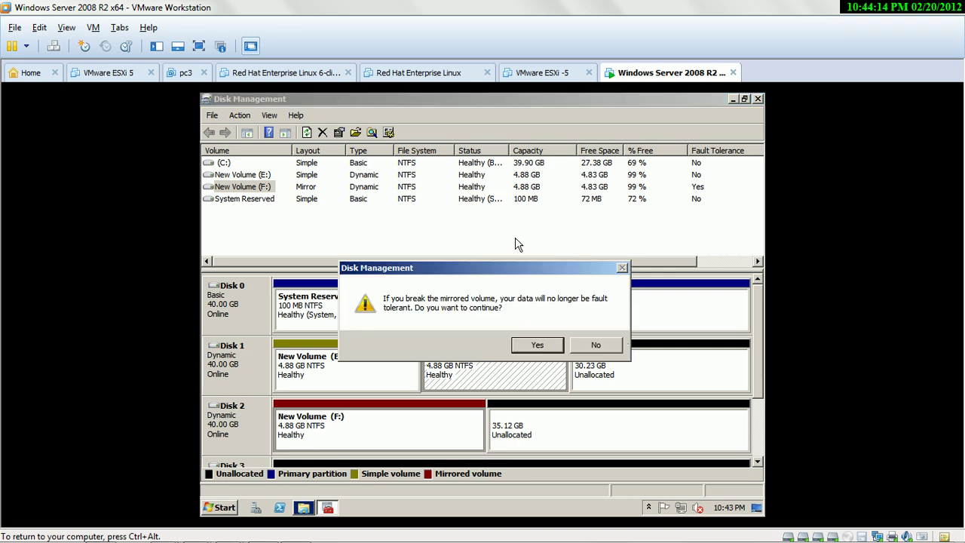
{"action": "left_click", "coordinate": [535, 345]}
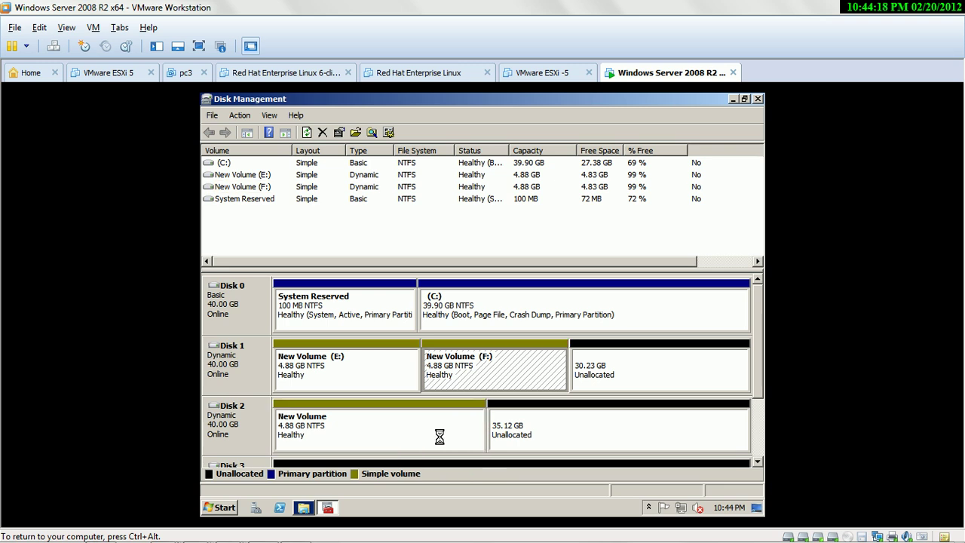
Step: Delete the simple volume F: from Disk 1, agreeing to erase its data
{"action": "right_click", "coordinate": [491, 373]}
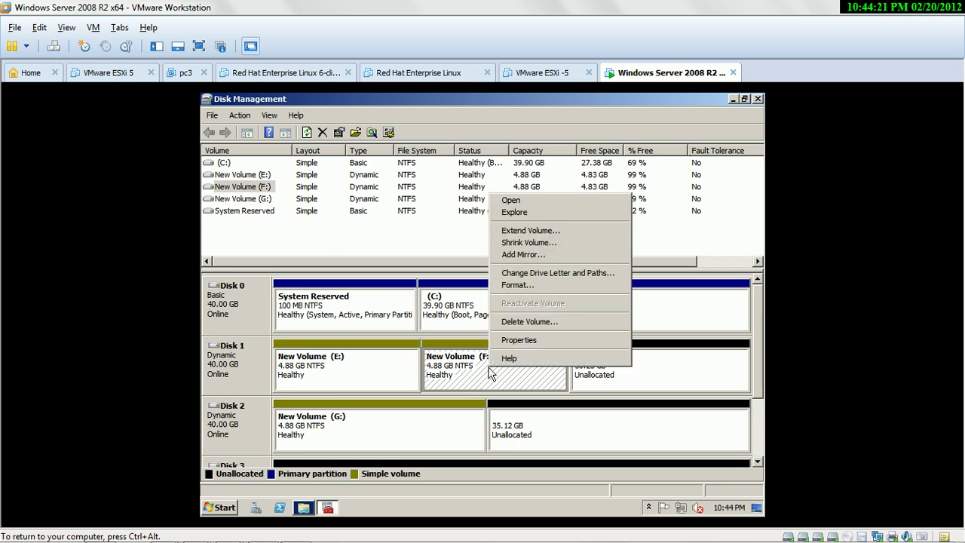
{"action": "left_click", "coordinate": [525, 322]}
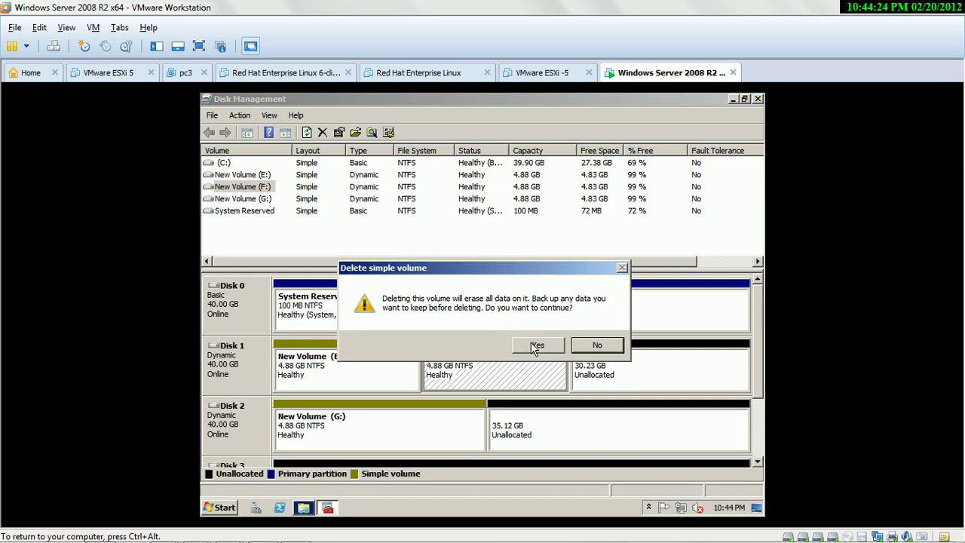
{"action": "left_click", "coordinate": [530, 343]}
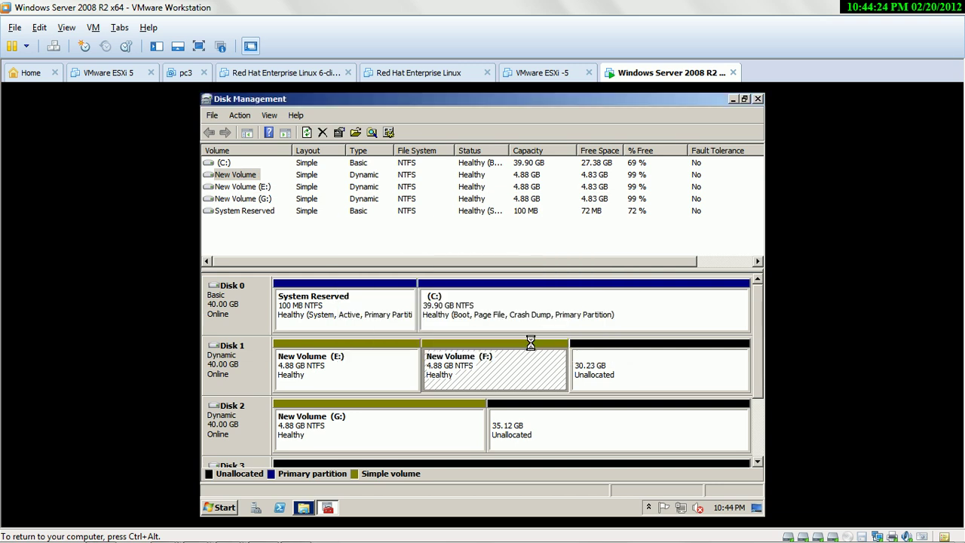
Step: Explore volume G: from Disk 2 and again through Computer to check its folders, closing each window
{"action": "right_click", "coordinate": [402, 431]}
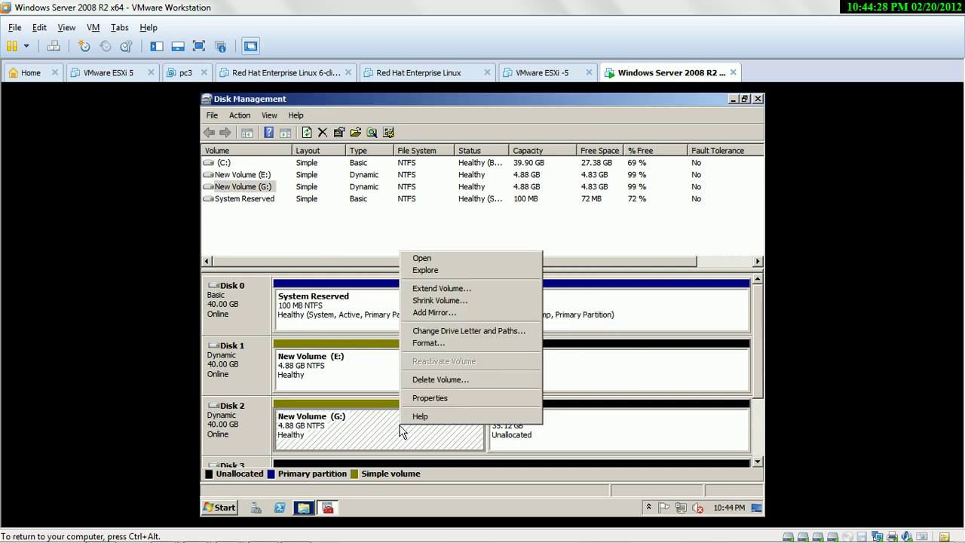
{"action": "left_click", "coordinate": [423, 272]}
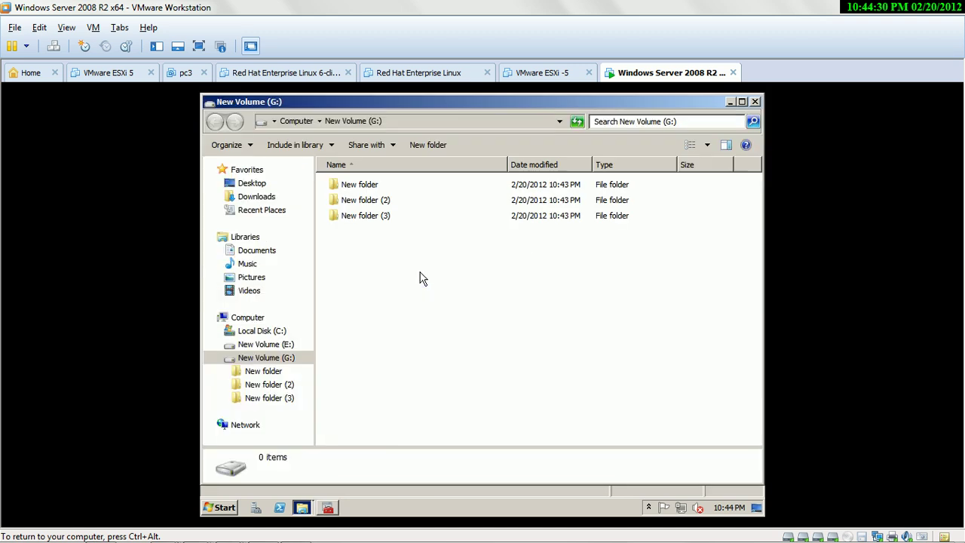
{"action": "left_click", "coordinate": [755, 101]}
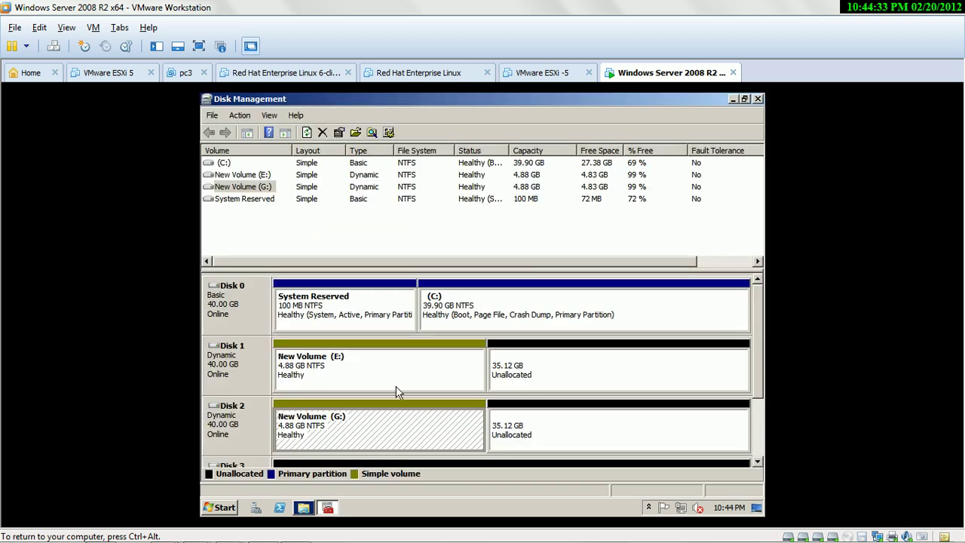
{"action": "left_click", "coordinate": [220, 508]}
{"action": "left_click", "coordinate": [424, 297]}
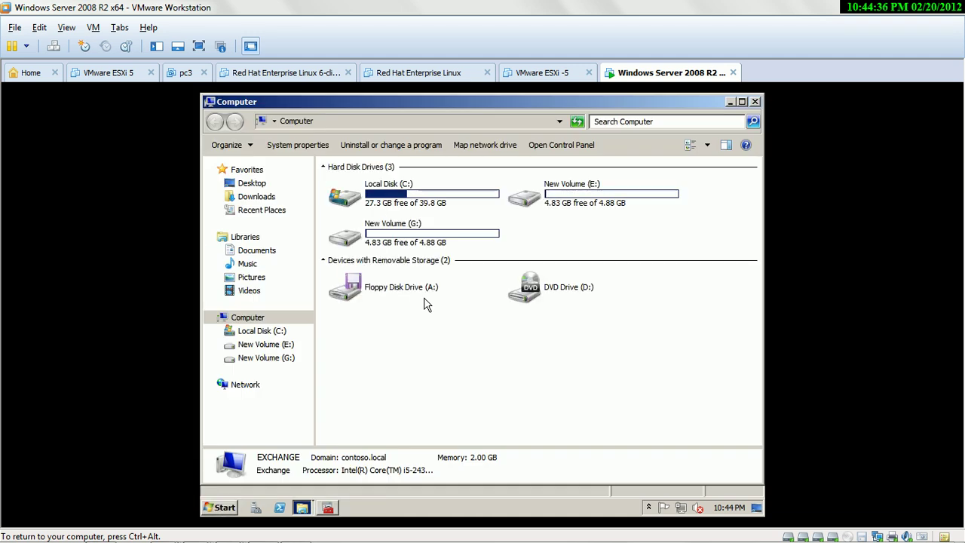
{"action": "double_click", "coordinate": [426, 240]}
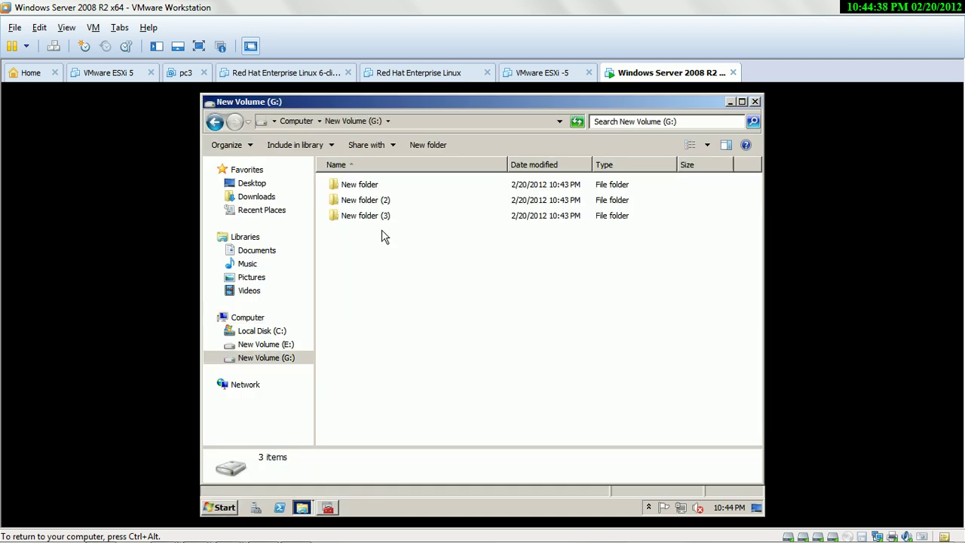
{"action": "left_click", "coordinate": [754, 103]}
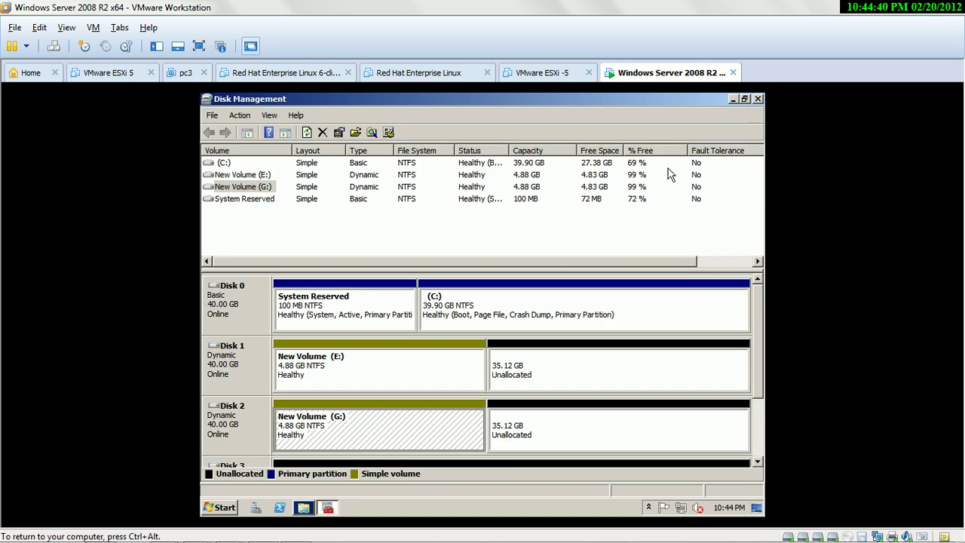
Step: Close Disk Management and decline formatting the disk in drive F:
{"action": "left_click", "coordinate": [756, 100]}
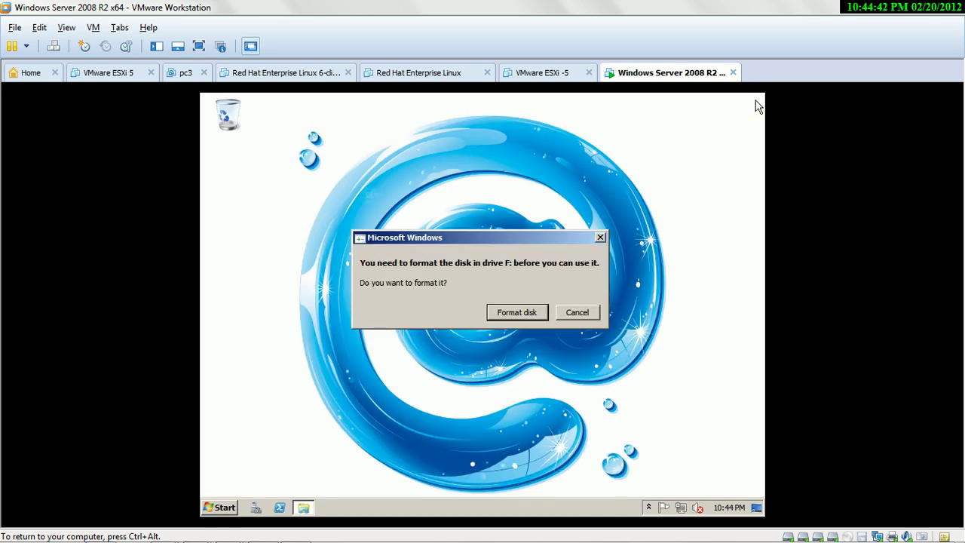
{"action": "left_click", "coordinate": [585, 313]}
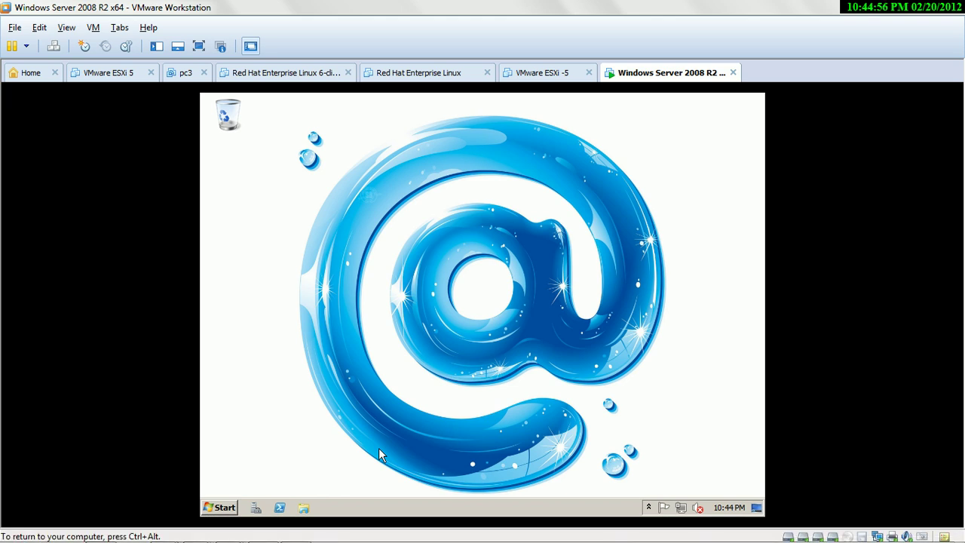
{"action": "left_click", "coordinate": [297, 525]}
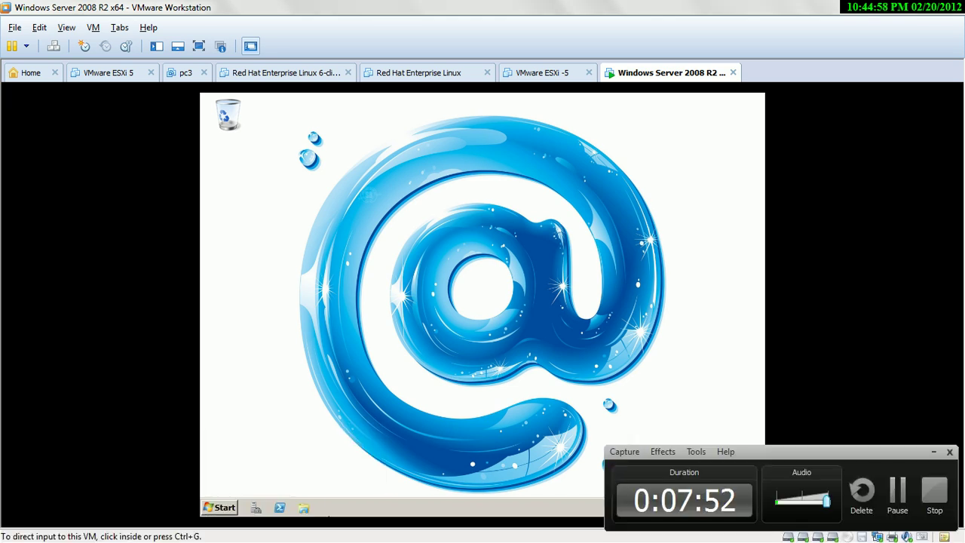